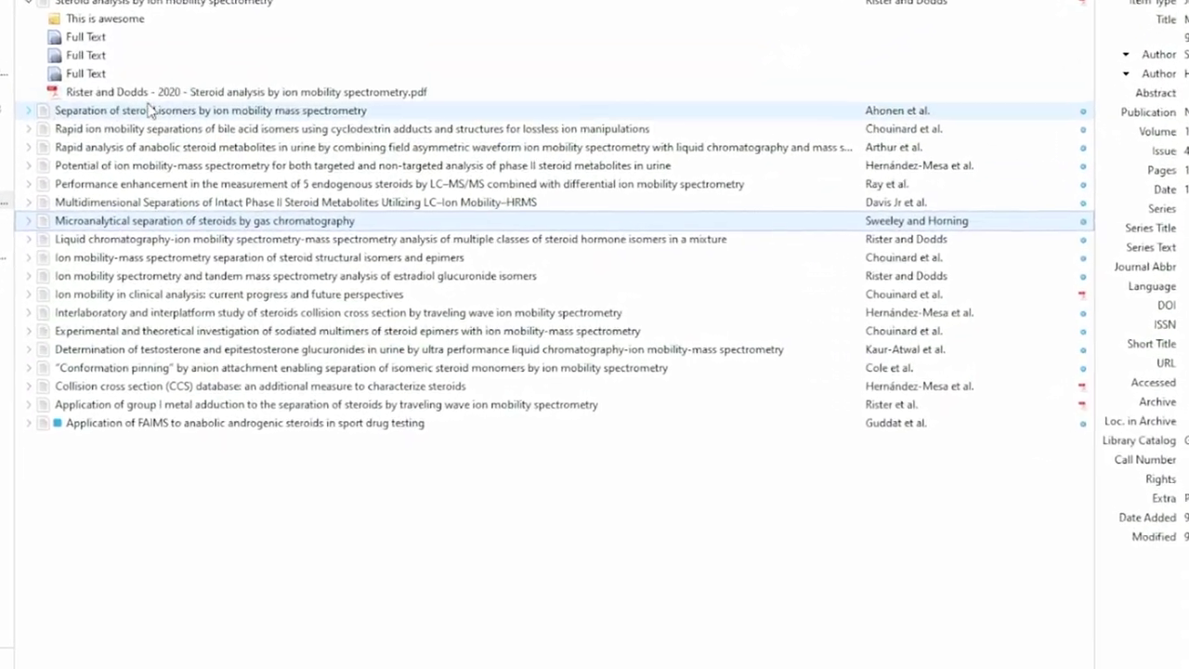
Open the PDF of "Steroid analysis by ion mobility spectrometry" and view its tags and related items.
double_click(139, 92)
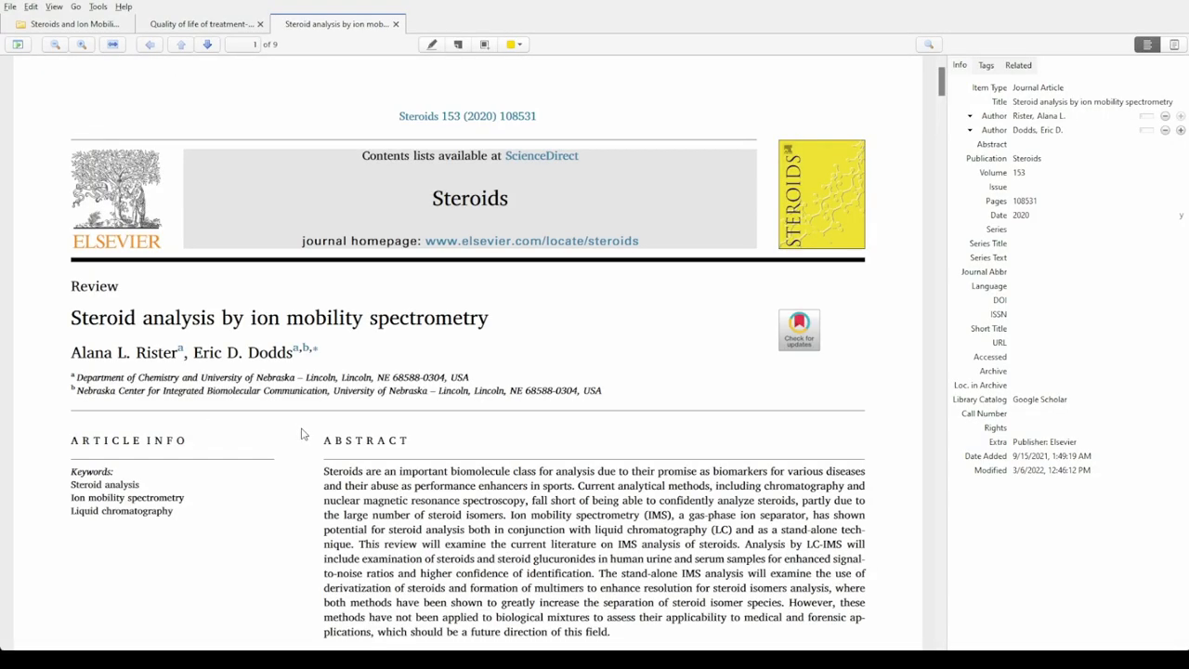
left_click_drag(941, 84, 929, 51)
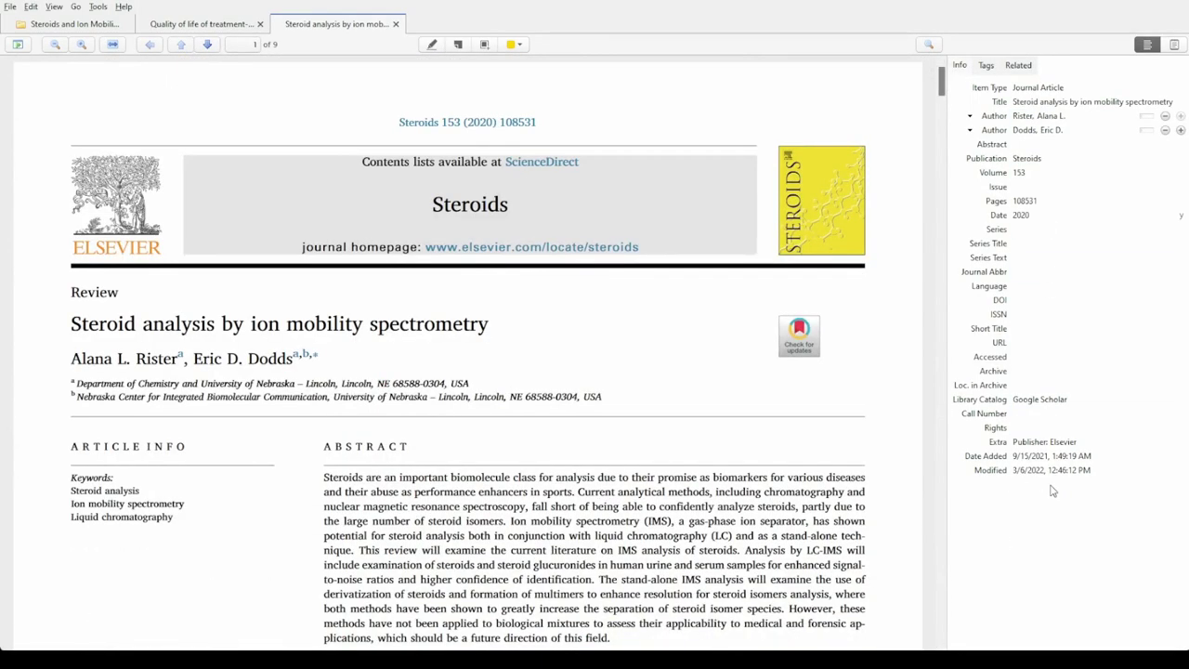
left_click(985, 65)
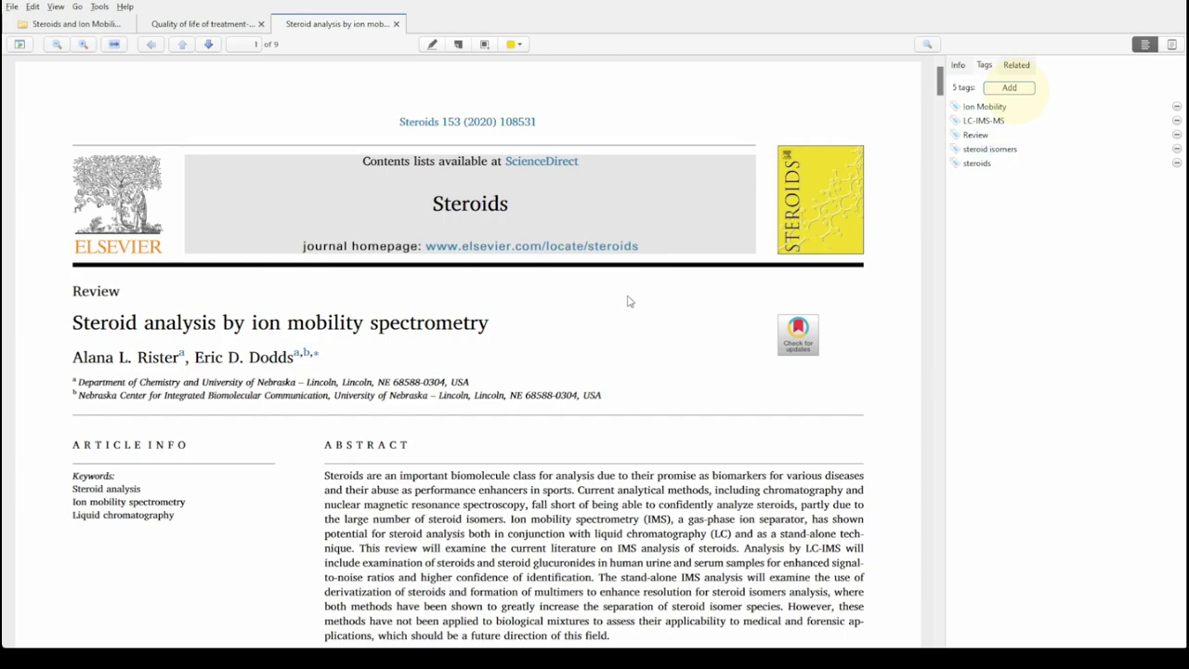
scroll(627, 301, "down", 3)
scroll(627, 301, "up", 3)
left_click(1012, 64)
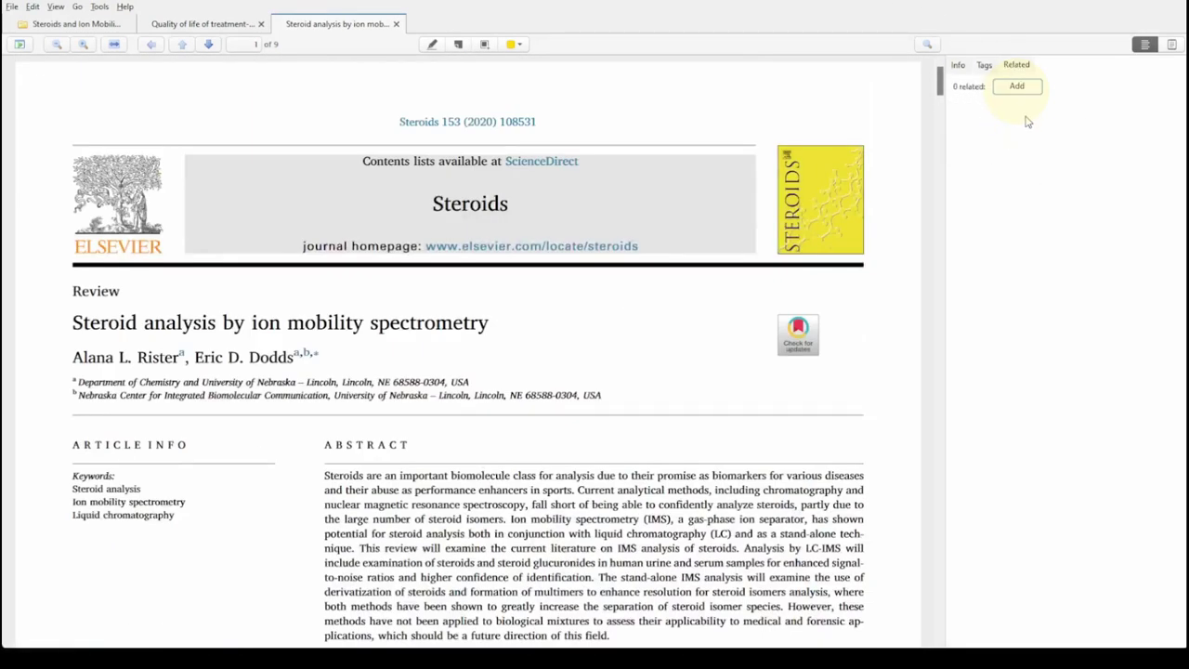
left_click(957, 67)
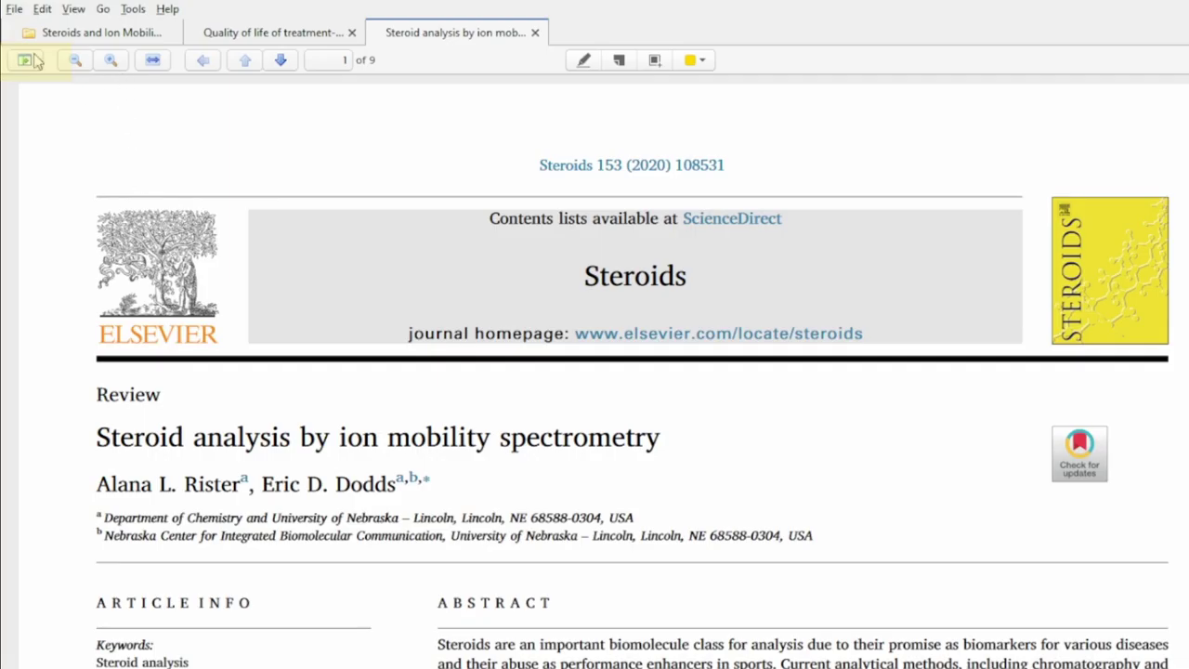
View the empty annotations sidebar and hide it again, and try zooming the article in and out before resetting the zoom to fit.
left_click(25, 61)
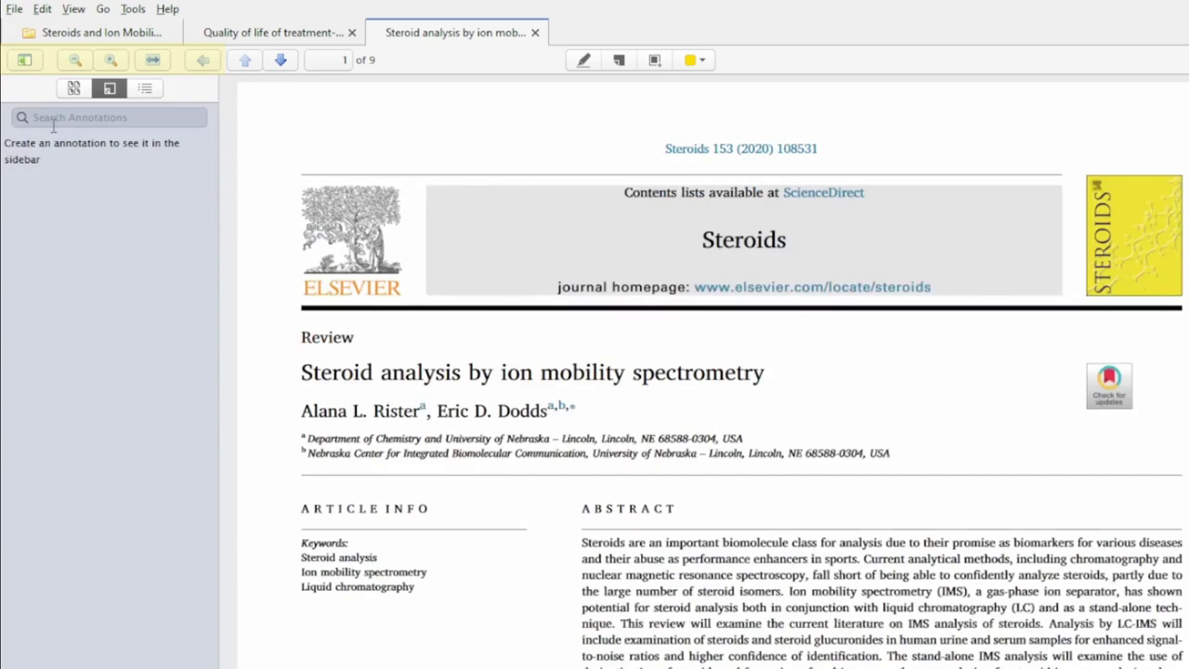
left_click(24, 61)
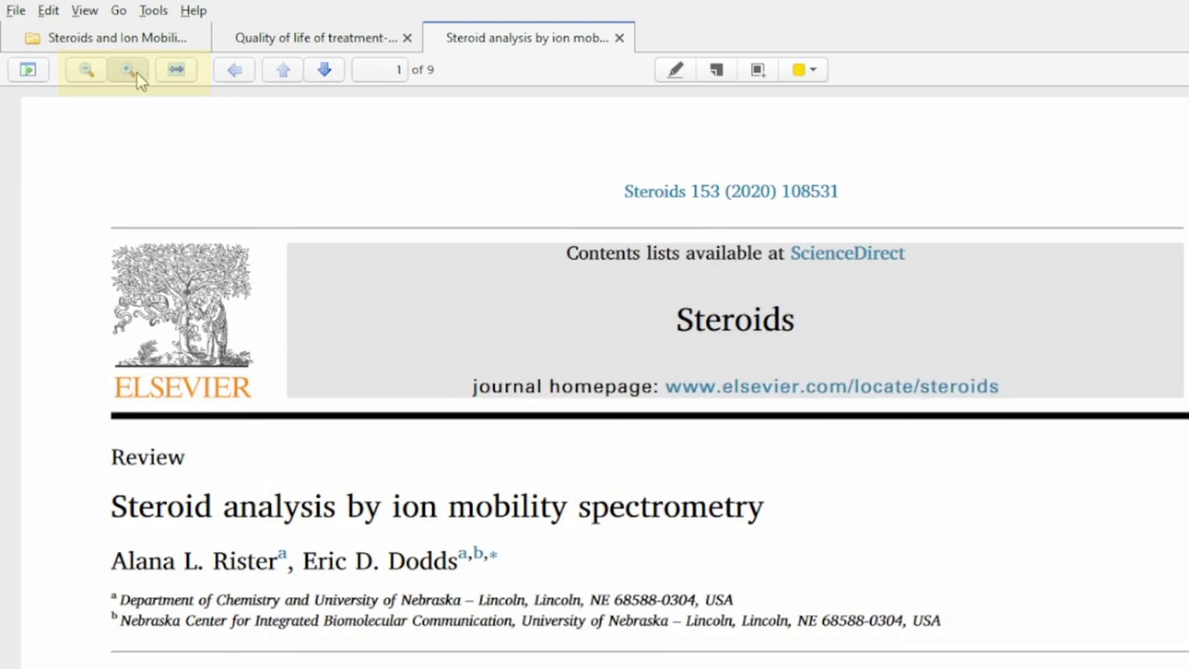
left_click(110, 59)
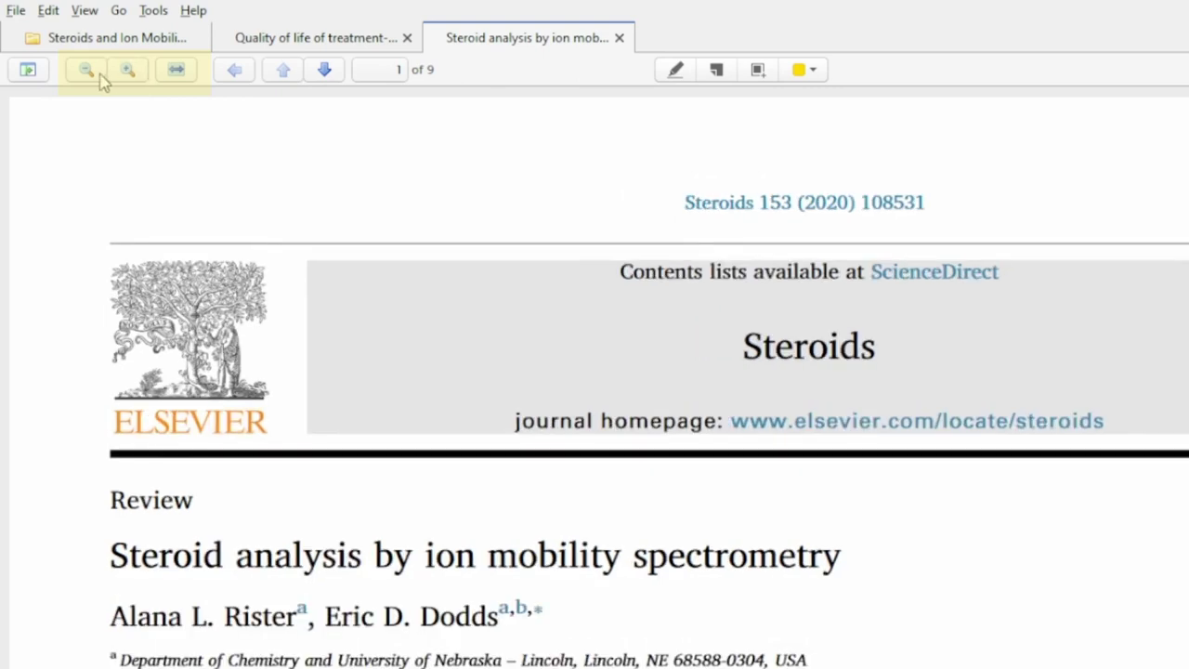
left_click(75, 59)
left_click(177, 70)
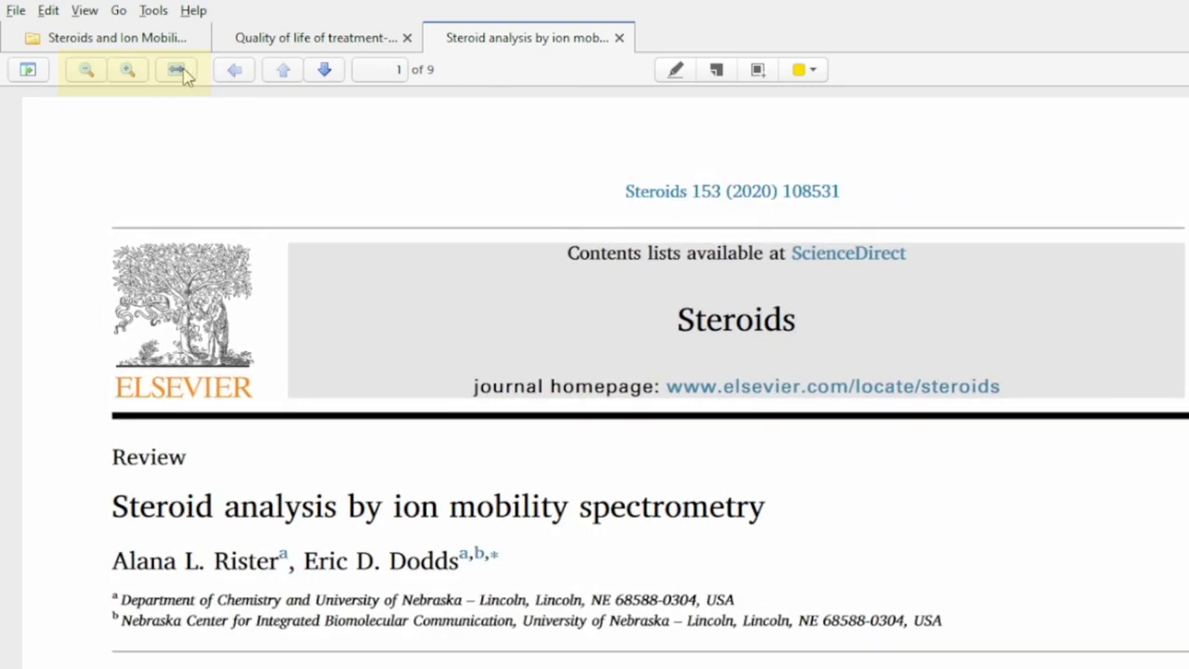
left_click(85, 70)
left_click(81, 75)
left_click(175, 74)
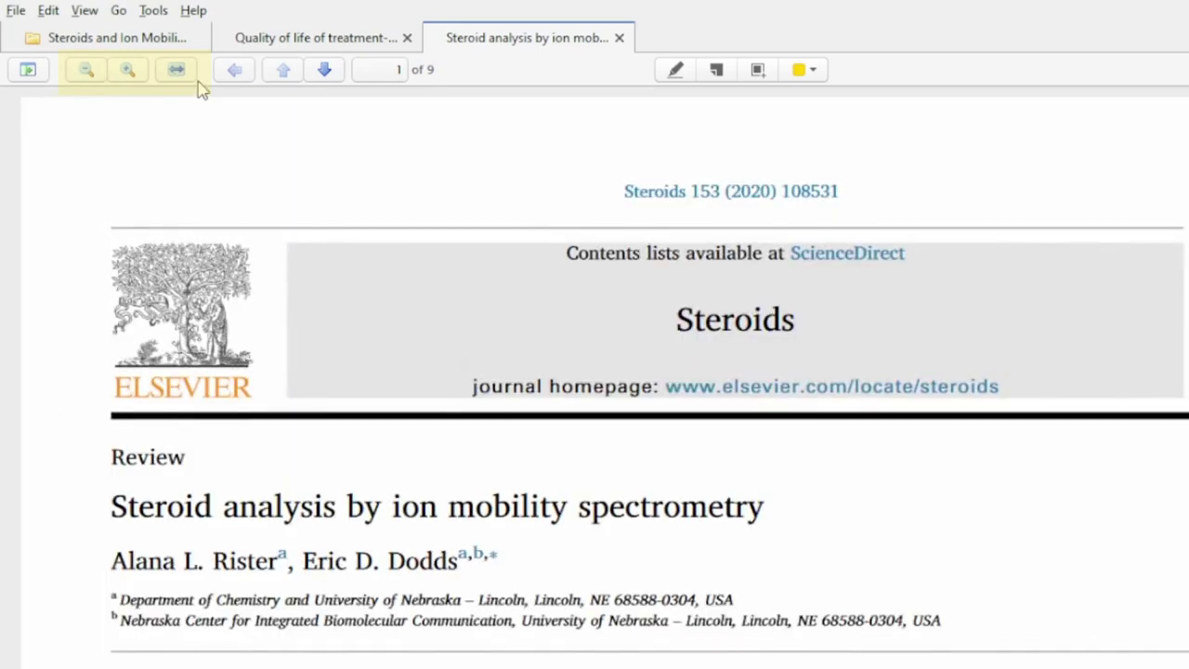
Page forward through the first pages of the article and return to the start of page 1.
left_click(327, 72)
left_click(327, 71)
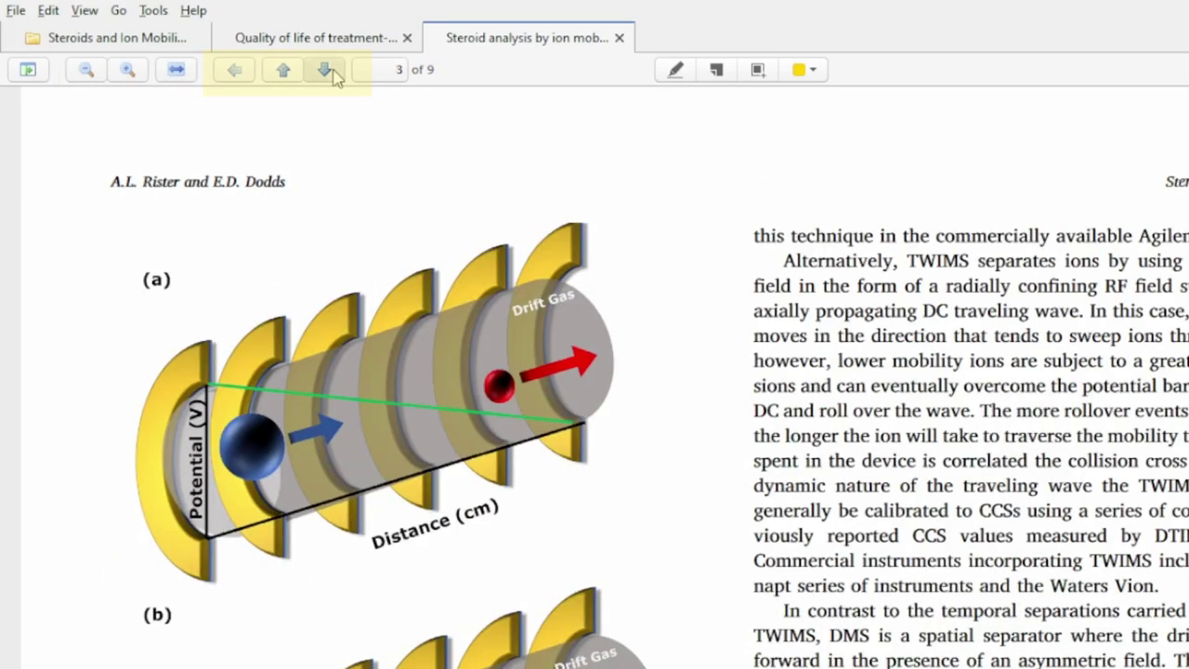
left_click(327, 72)
left_click(284, 71)
left_click(283, 70)
left_click(284, 71)
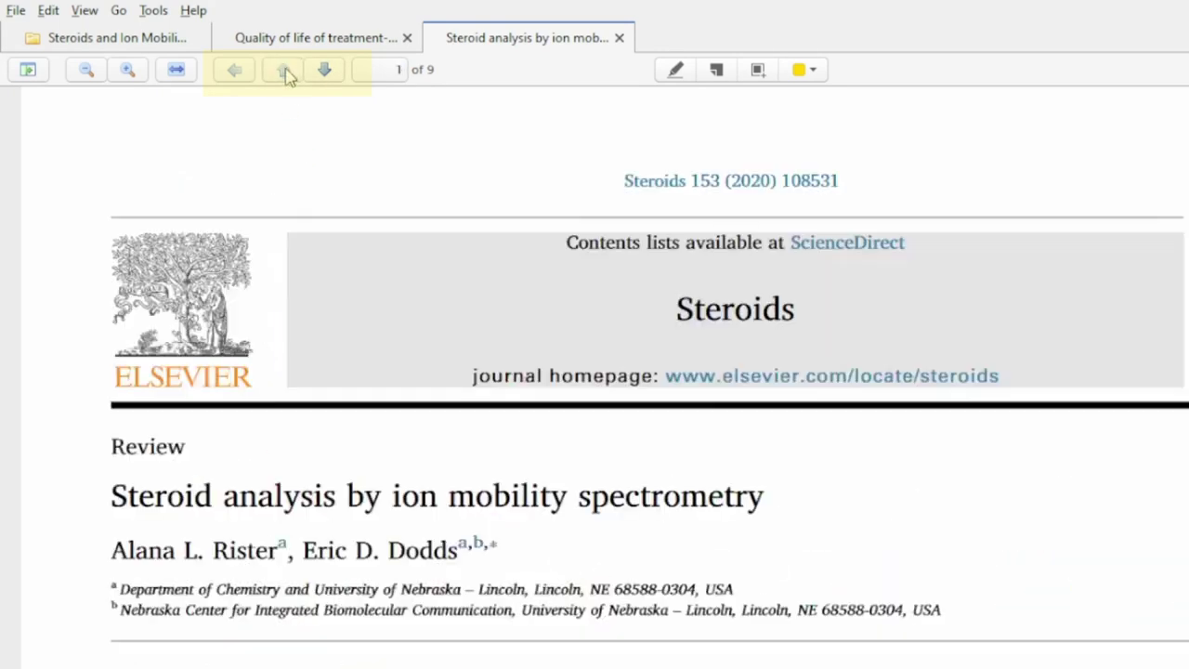
scroll(368, 275, "down", 6)
scroll(368, 275, "up", 6)
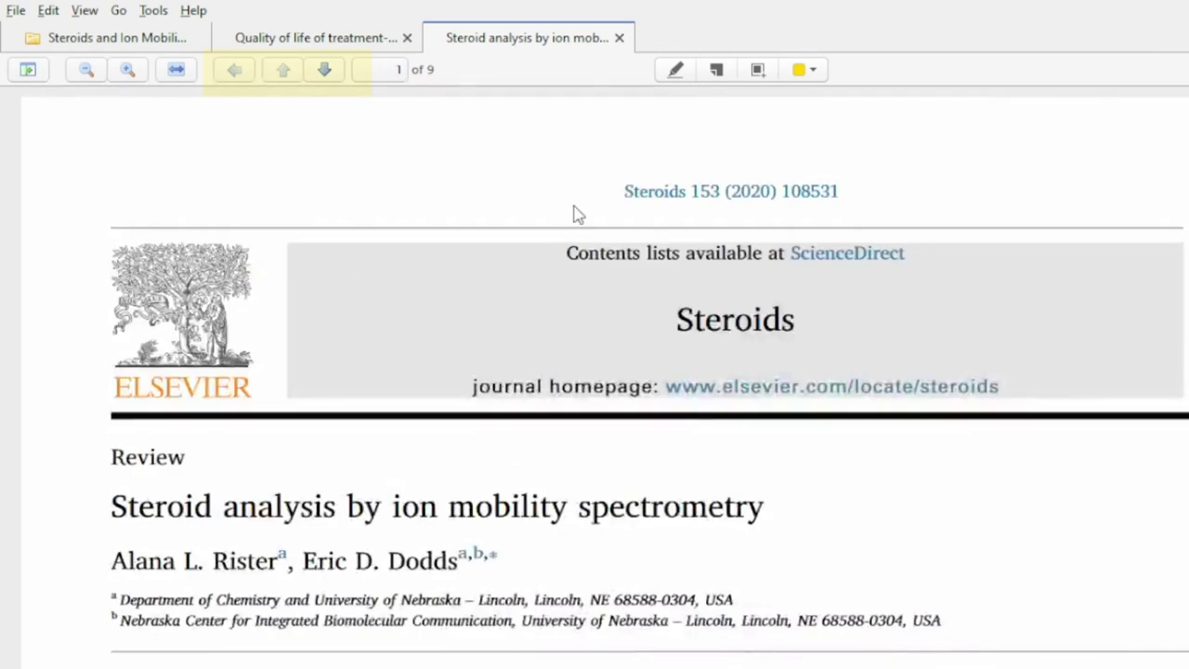
Highlight in grey the Introduction sentence on page 1 from "Sex steroid hormones are" to "reproductive function.".
left_click(676, 71)
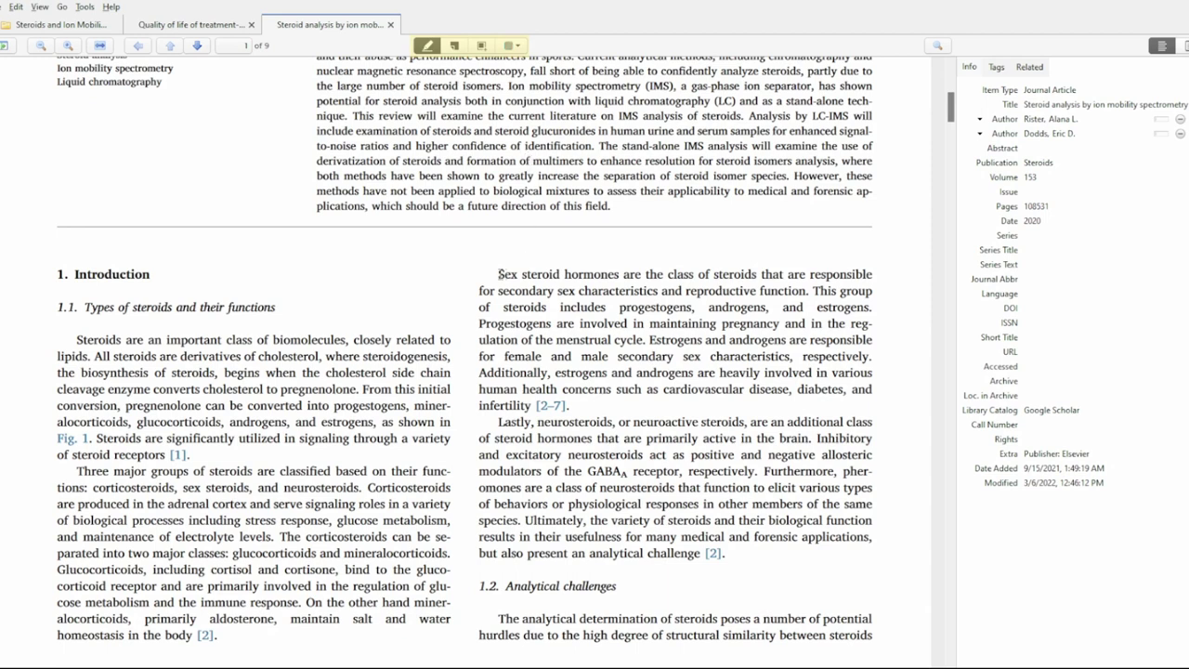
left_click_drag(499, 274, 804, 291)
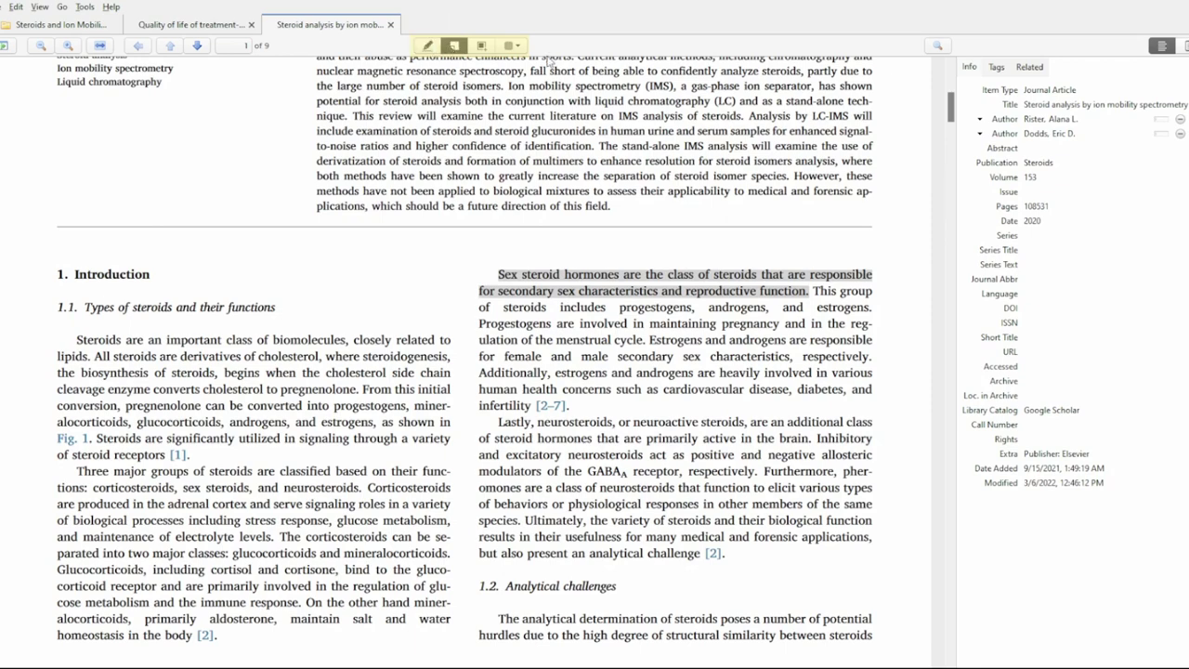
scroll(369, 261, "down", 3)
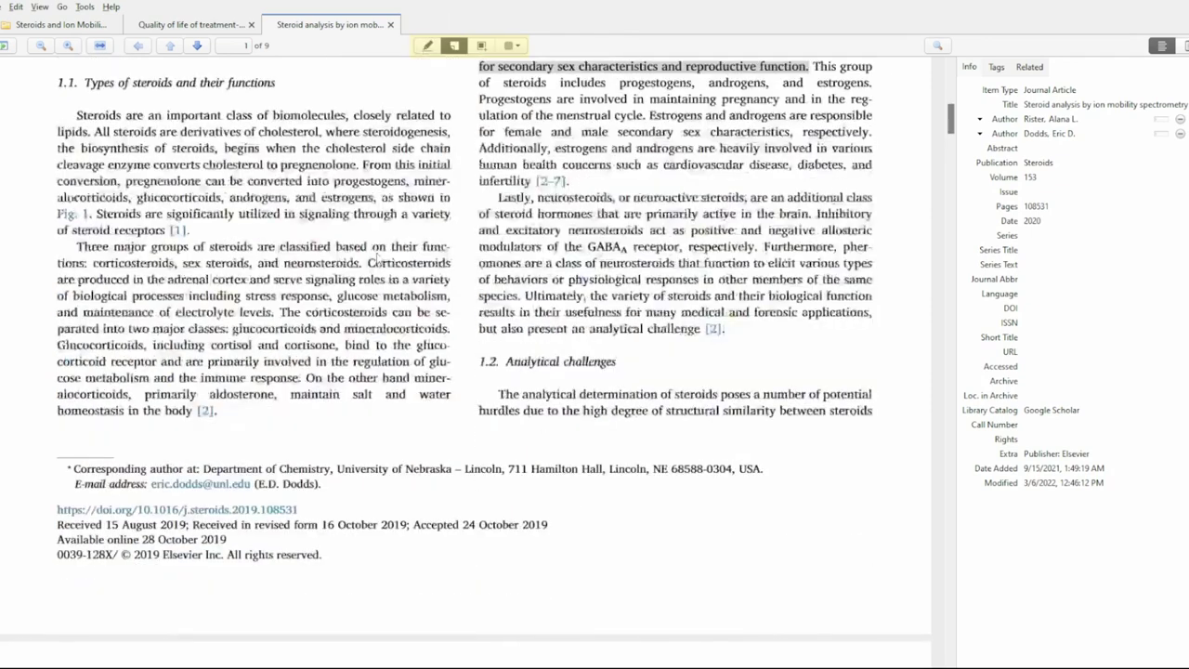
scroll(380, 247, "down", 8)
scroll(380, 240, "up", 5)
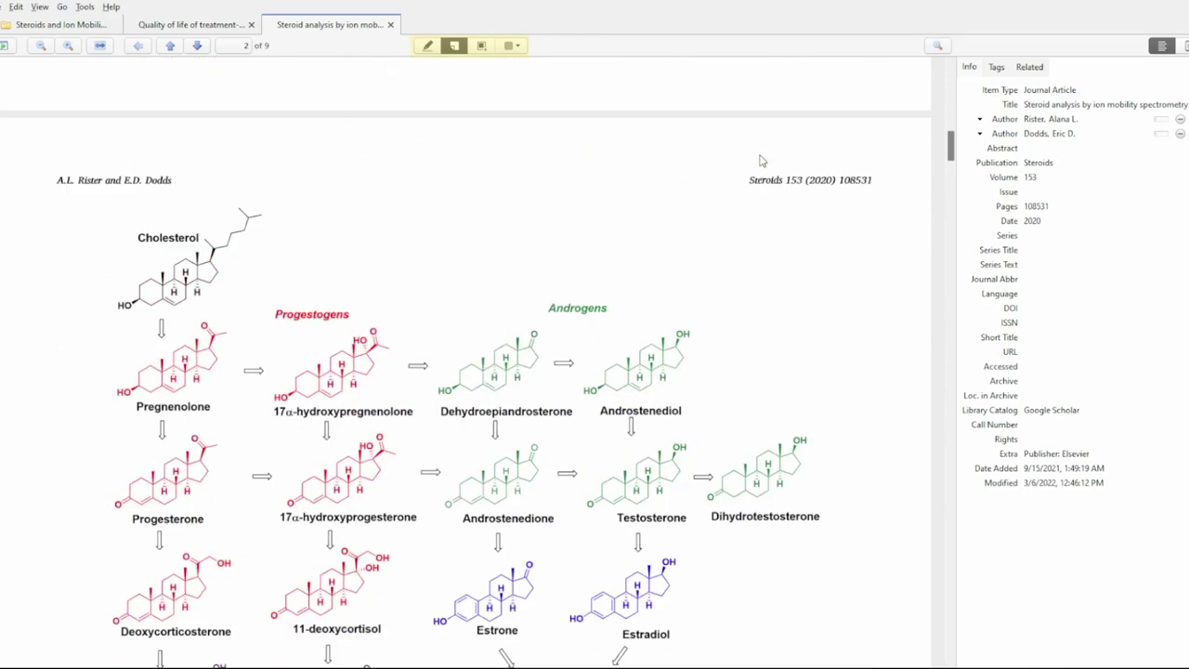
left_click(688, 244)
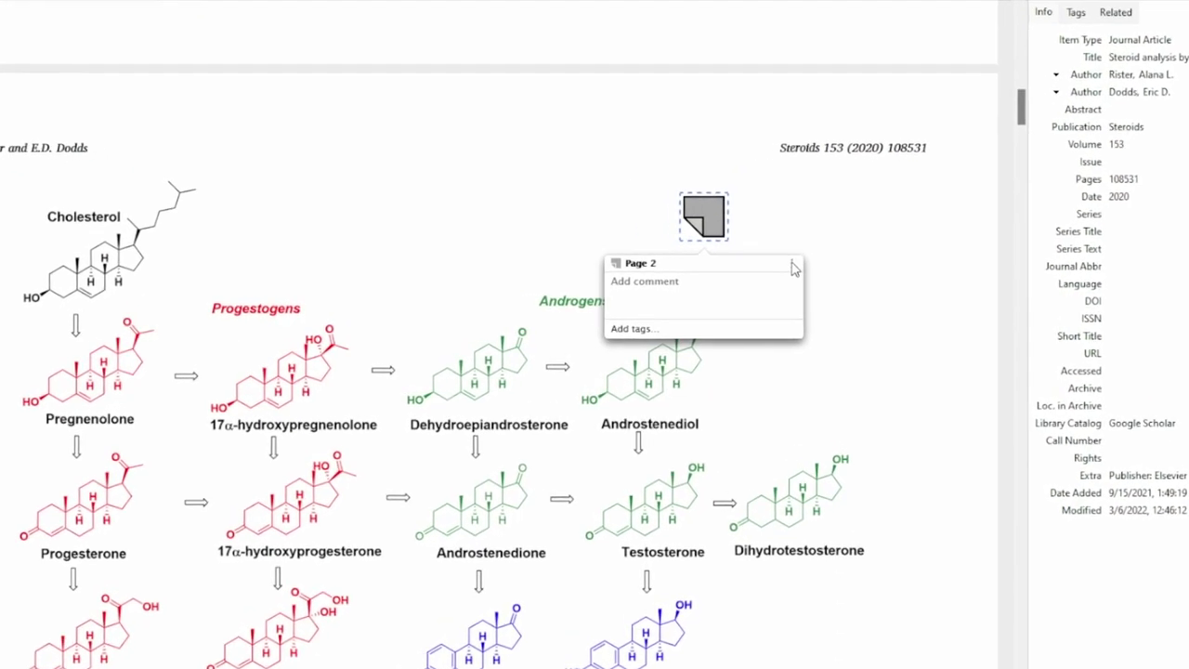
key("Delete")
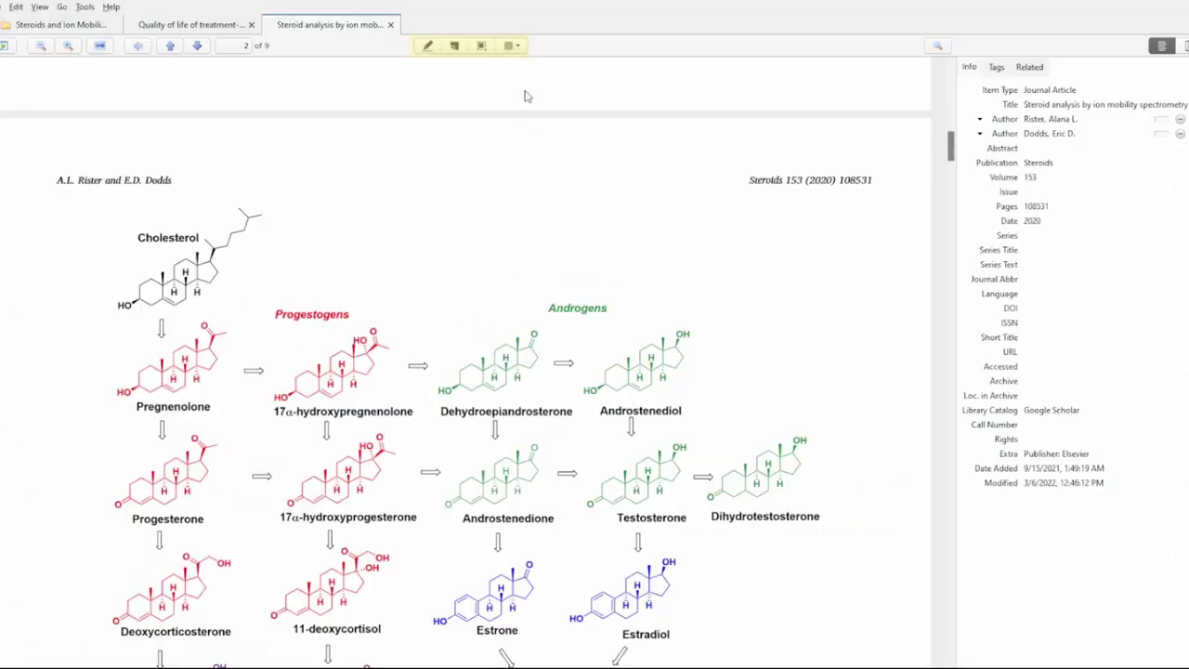
Place a green note above the androgens in the page 2 figure with the comment "This is an awesome biosynthesis pathway!" and the tag "Steroid".
left_click(454, 47)
left_click(690, 249)
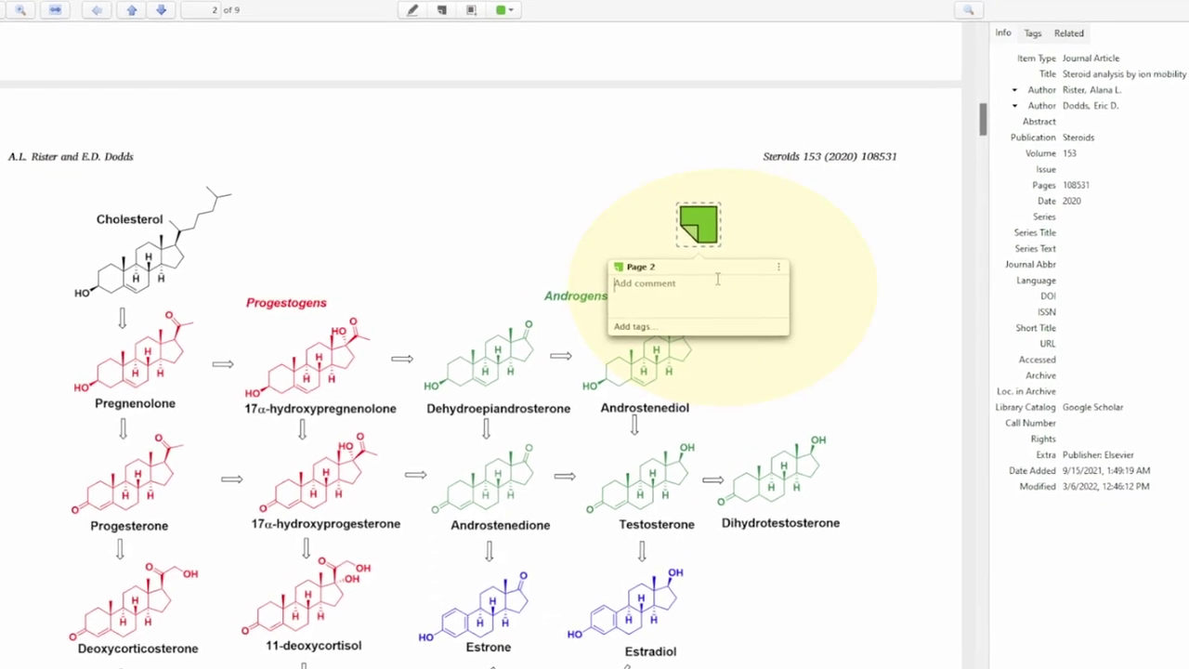
type("This is")
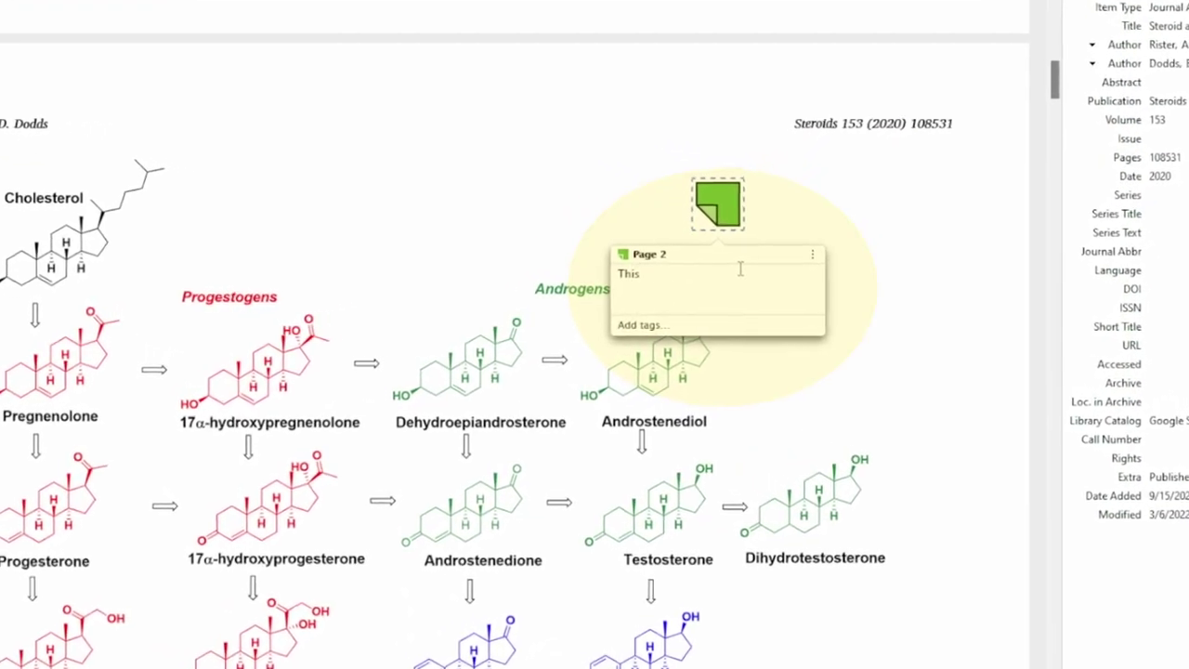
type(" an awesome ")
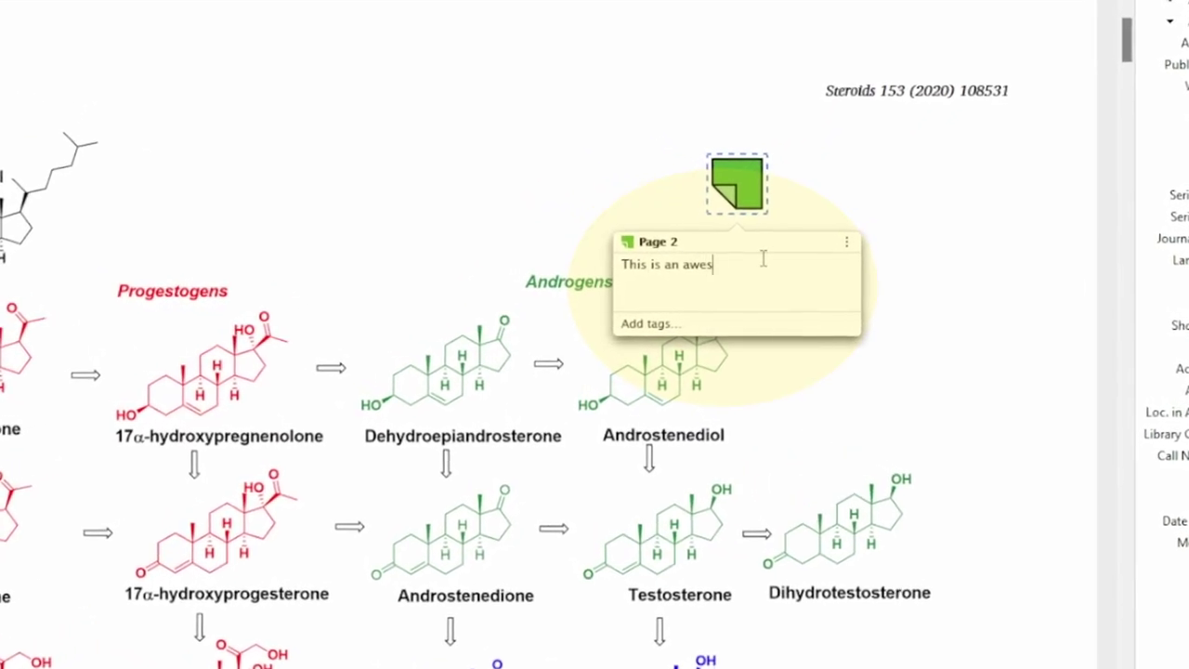
type("biosynthesis pathways")
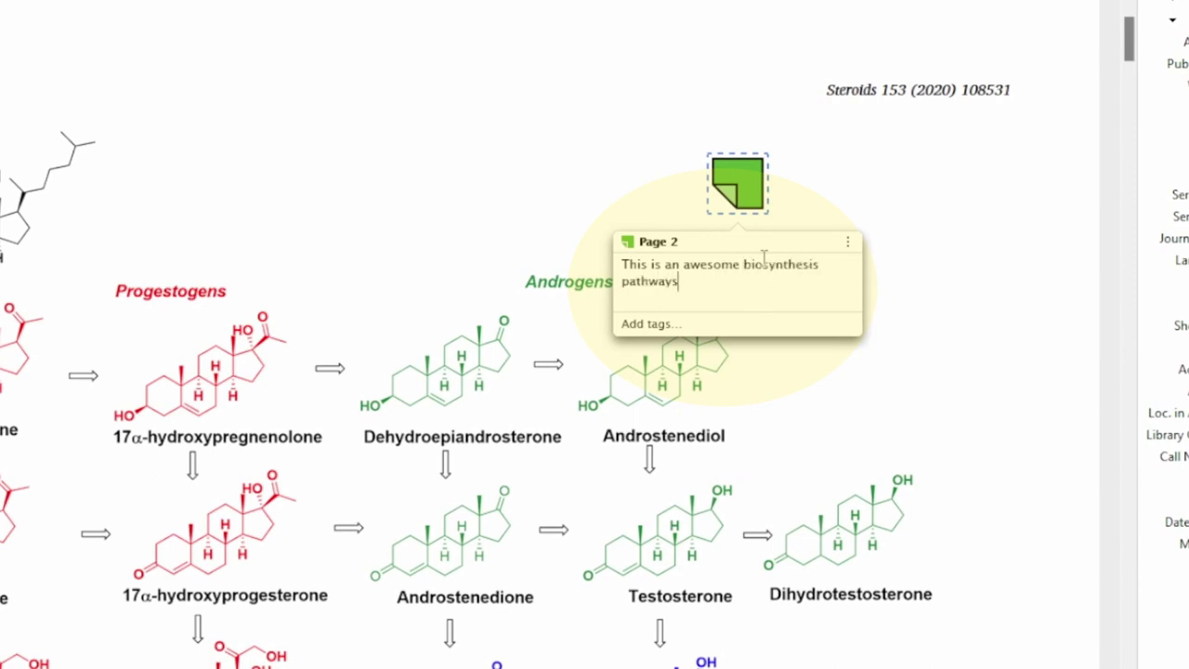
type("!")
left_click(910, 233)
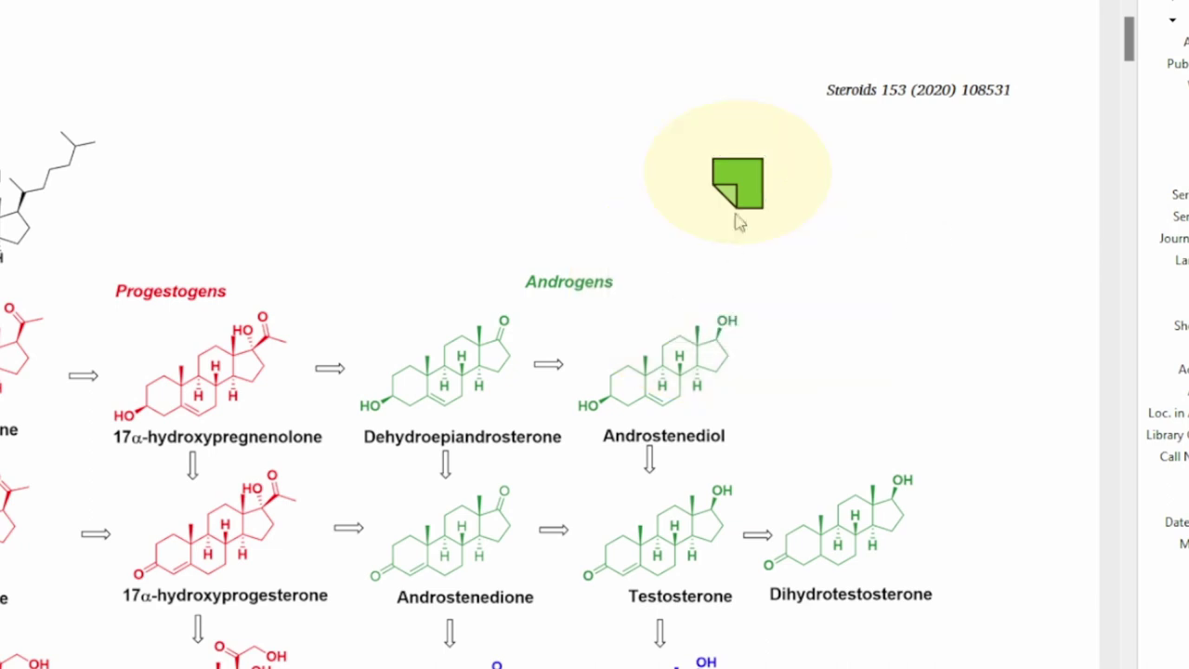
left_click(738, 204)
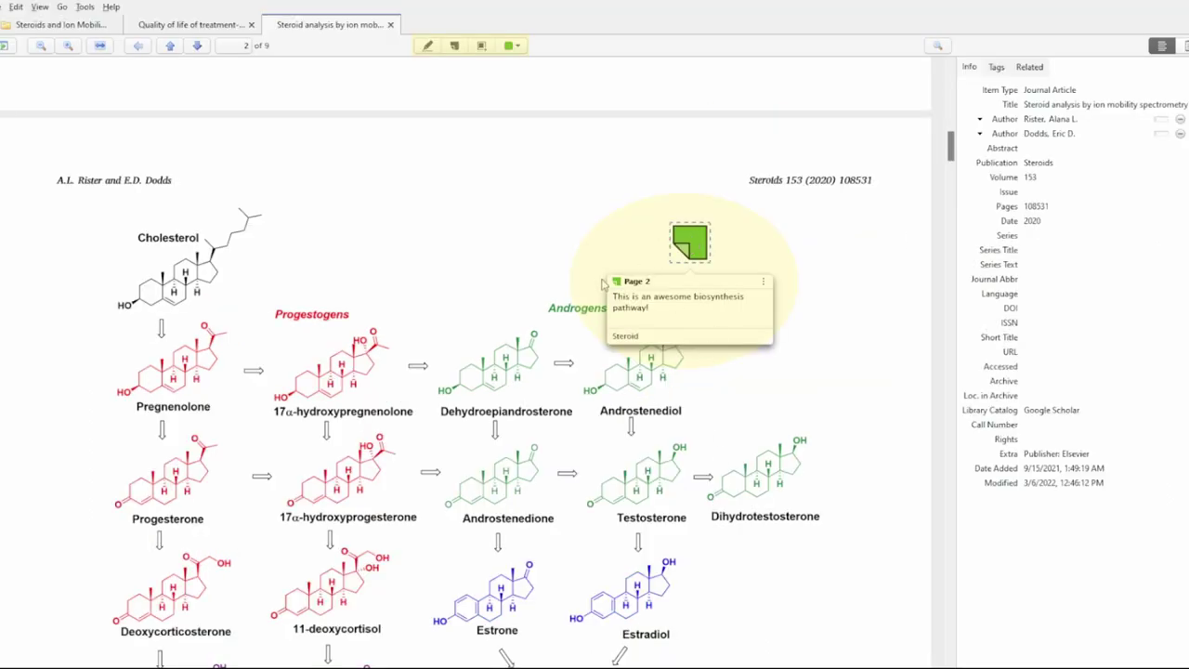
left_click(821, 334)
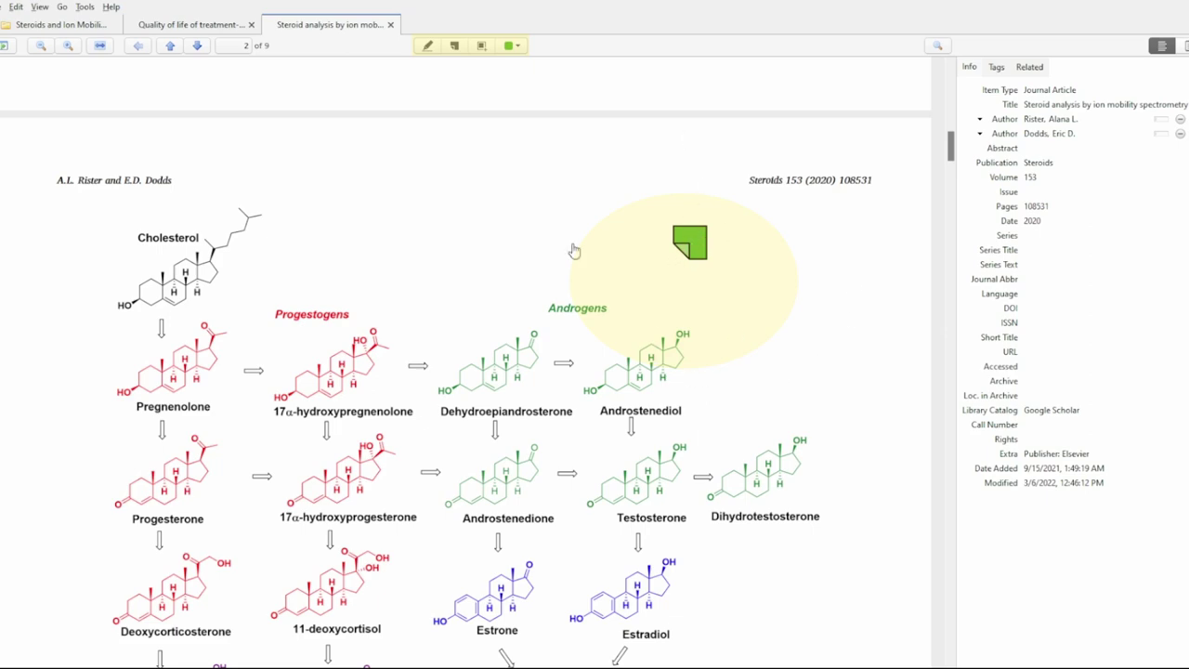
Mark the page 2 paragraph beginning "Aside from constitutional isomers among steroids" with a green area annotation.
scroll(521, 248, "down", 4)
scroll(521, 247, "down", 6)
scroll(519, 202, "up", 1)
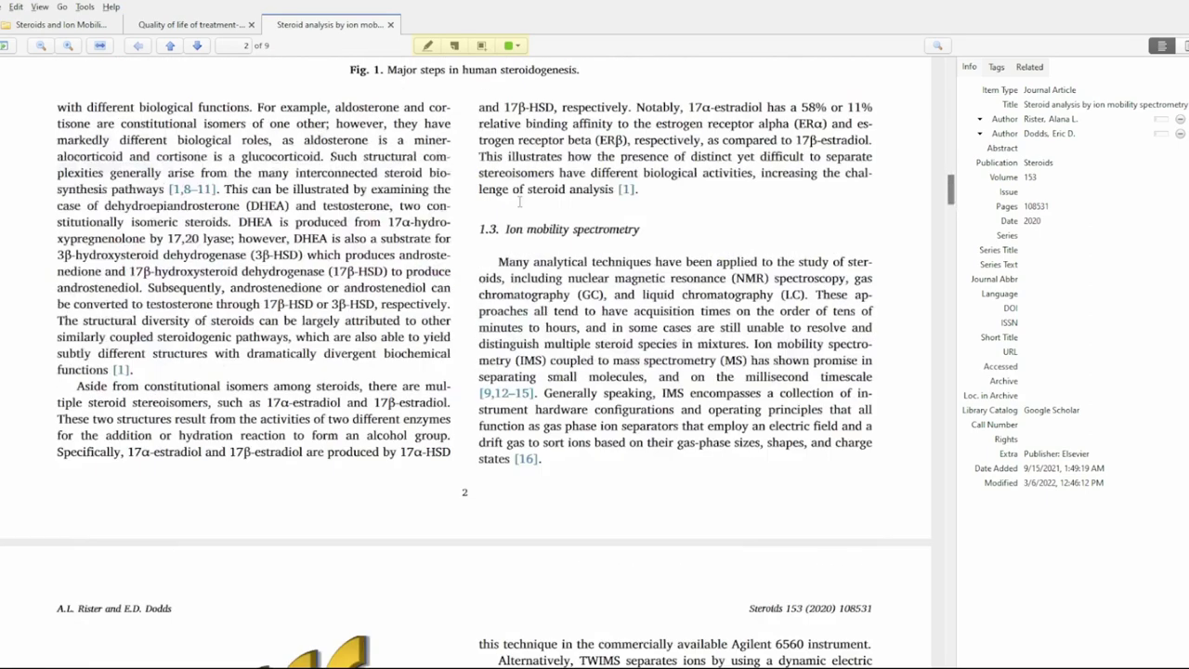
left_click(481, 46)
mouse_move(55, 381)
left_mouse_down()
mouse_move(316, 471)
mouse_move(458, 474)
left_mouse_up()
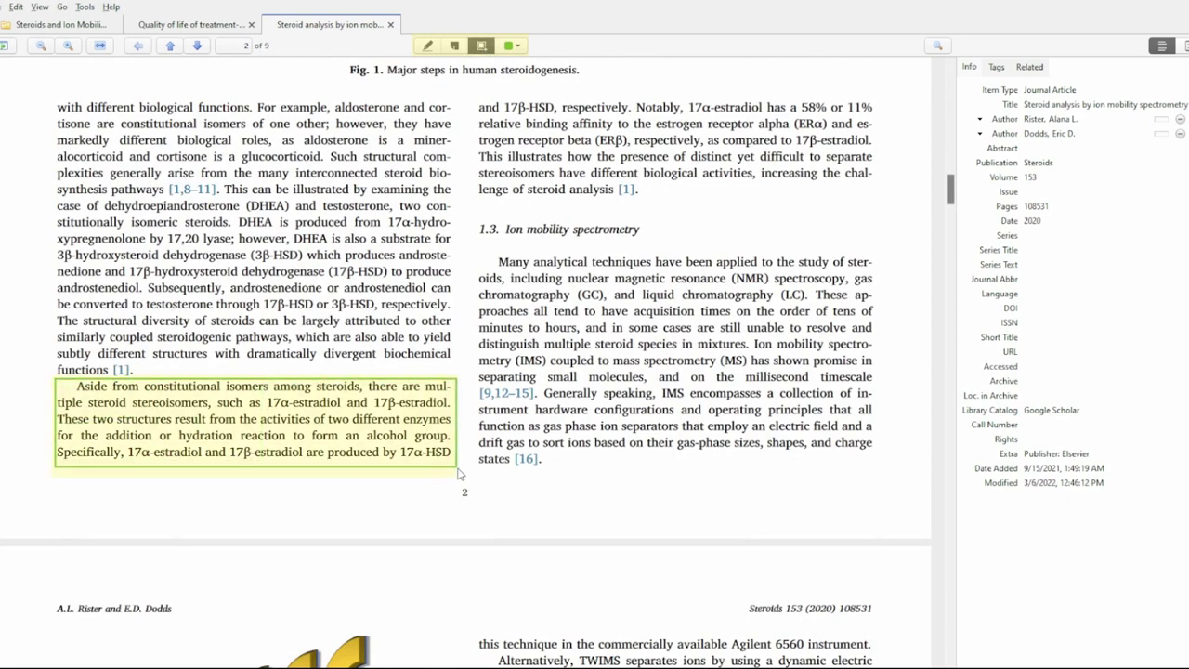
Give the area annotation on page 2 the comment "Estradiol isomers" and the tag "Steroid".
left_click(232, 414)
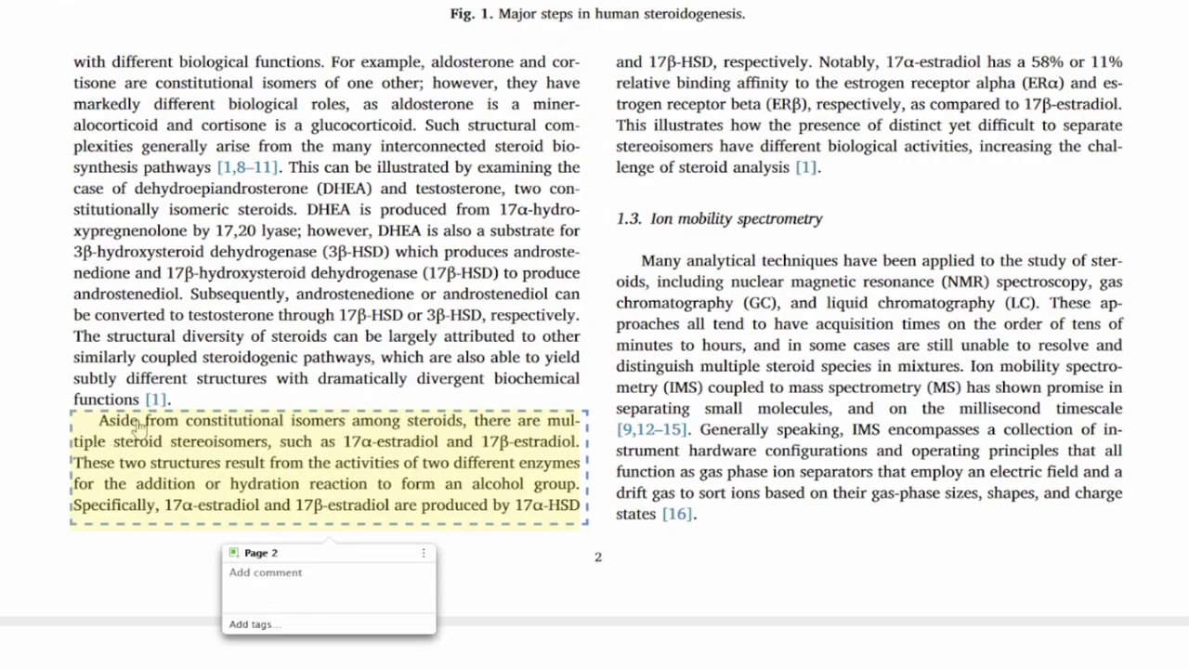
left_click(254, 572)
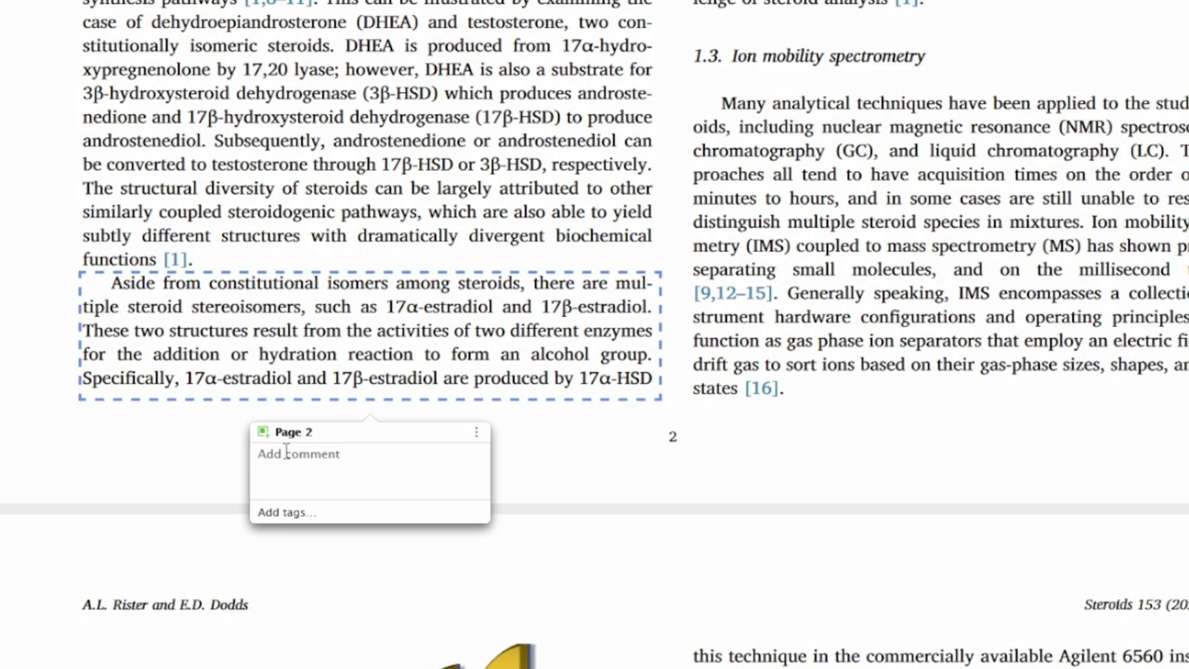
type("Estra")
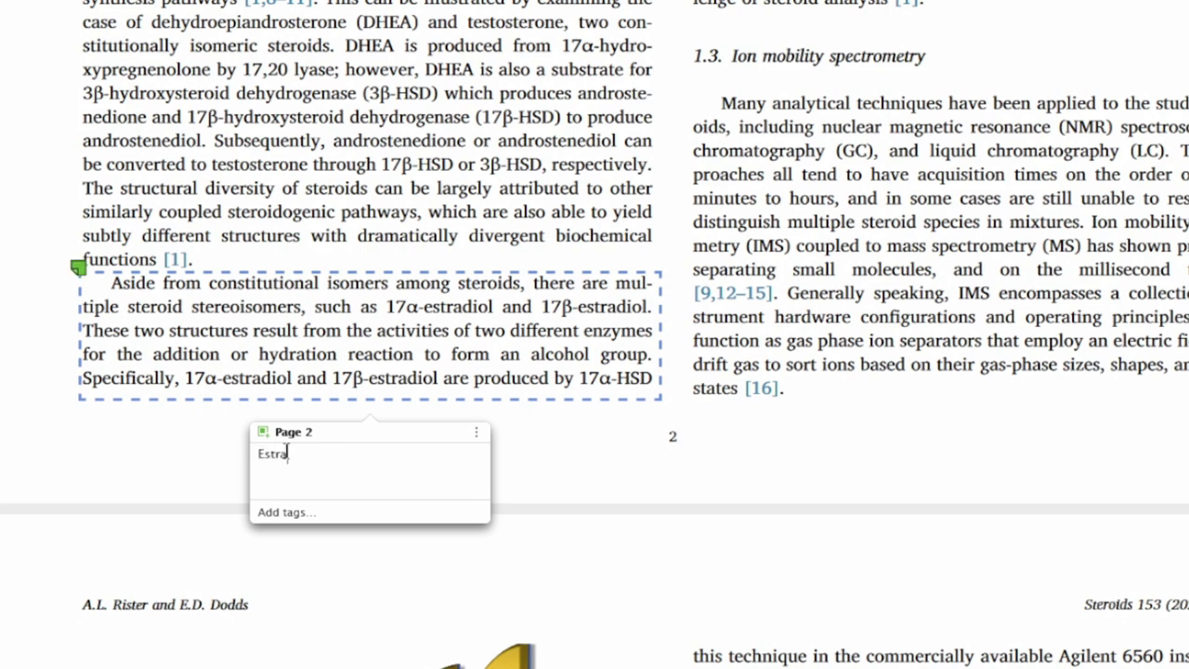
type("diol isomers")
left_click(374, 517)
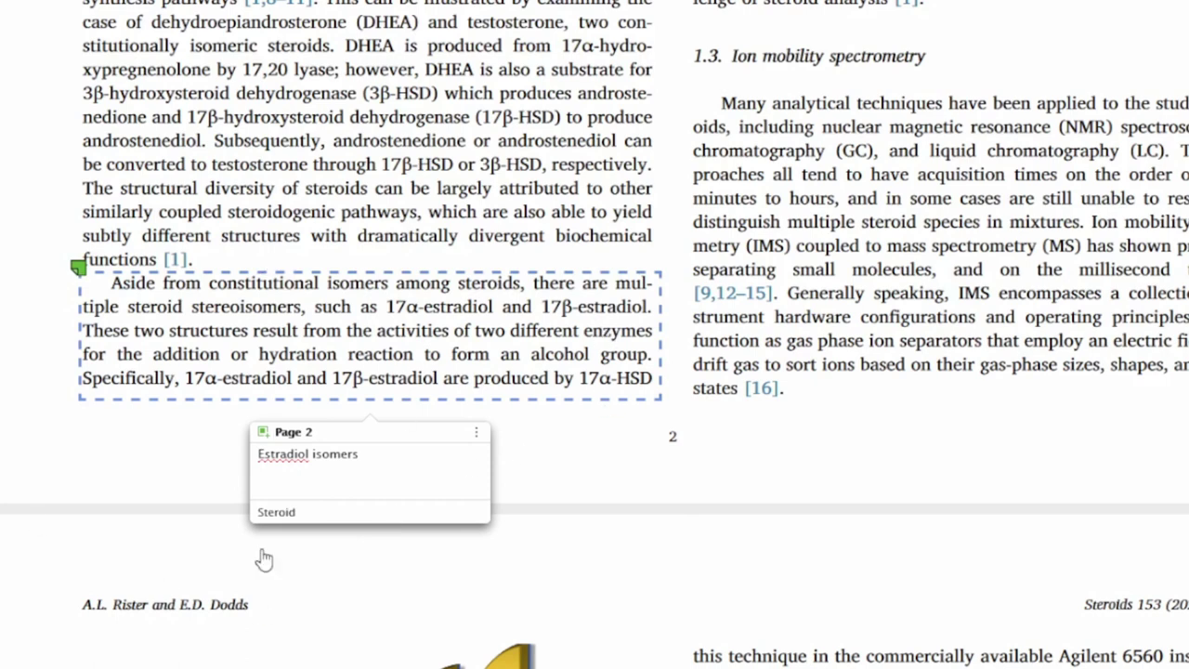
left_click(776, 293)
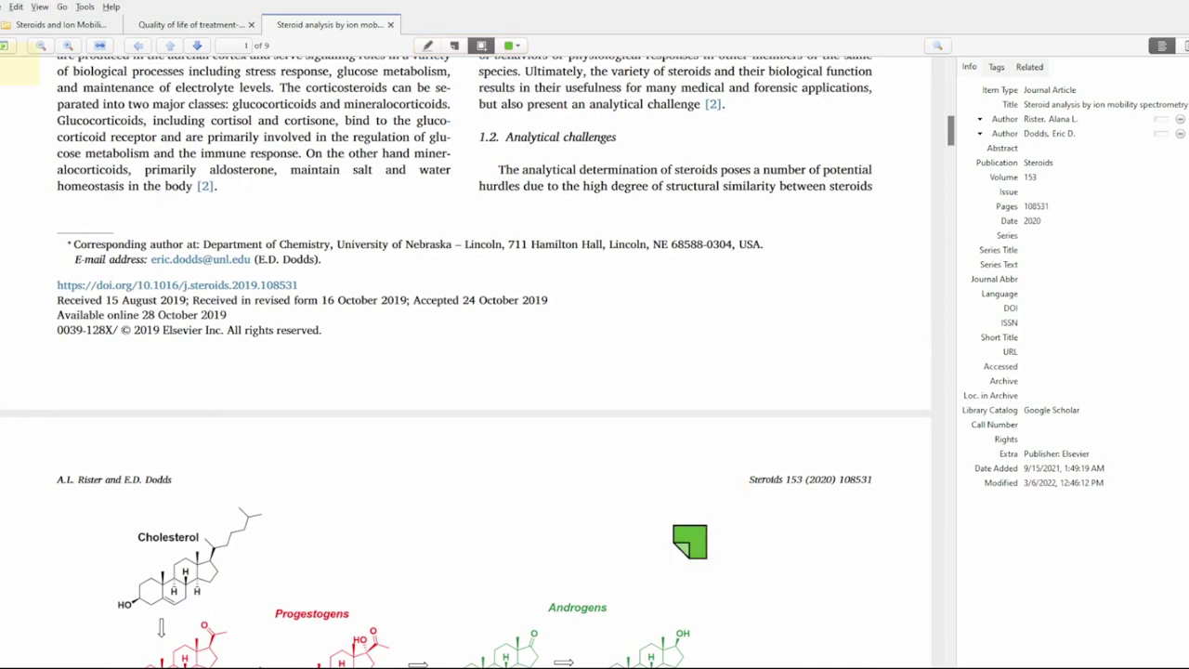
Show the list of annotations and go to the sex steroid hormones highlight on page 1.
left_click(11, 44)
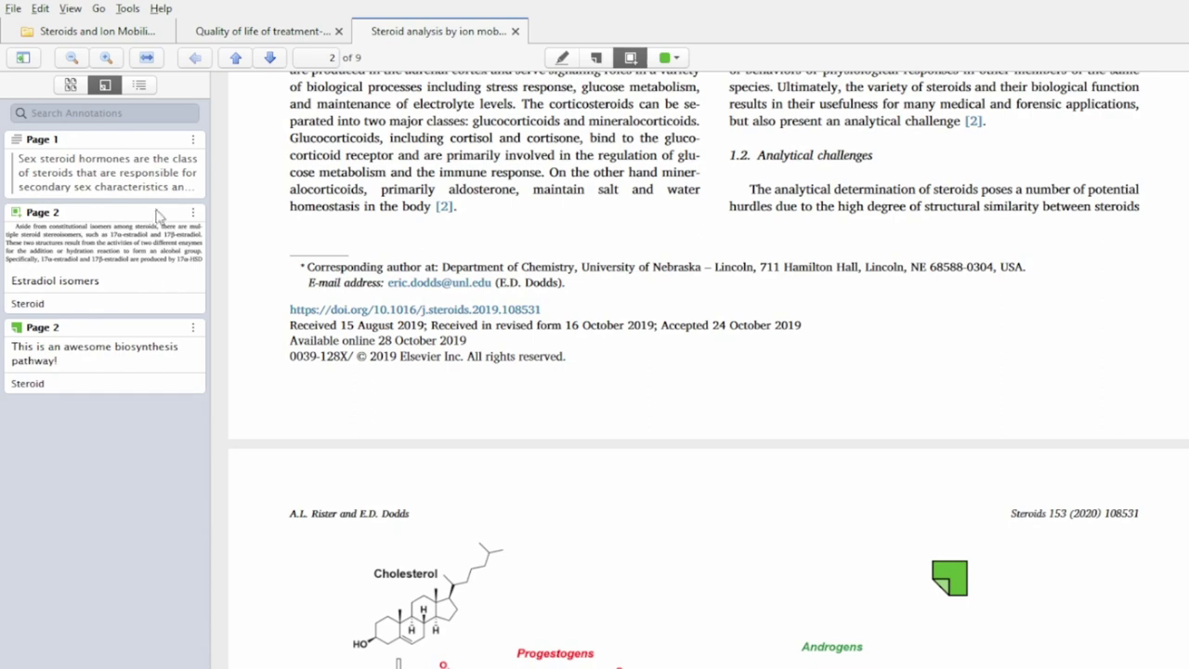
left_click(84, 175)
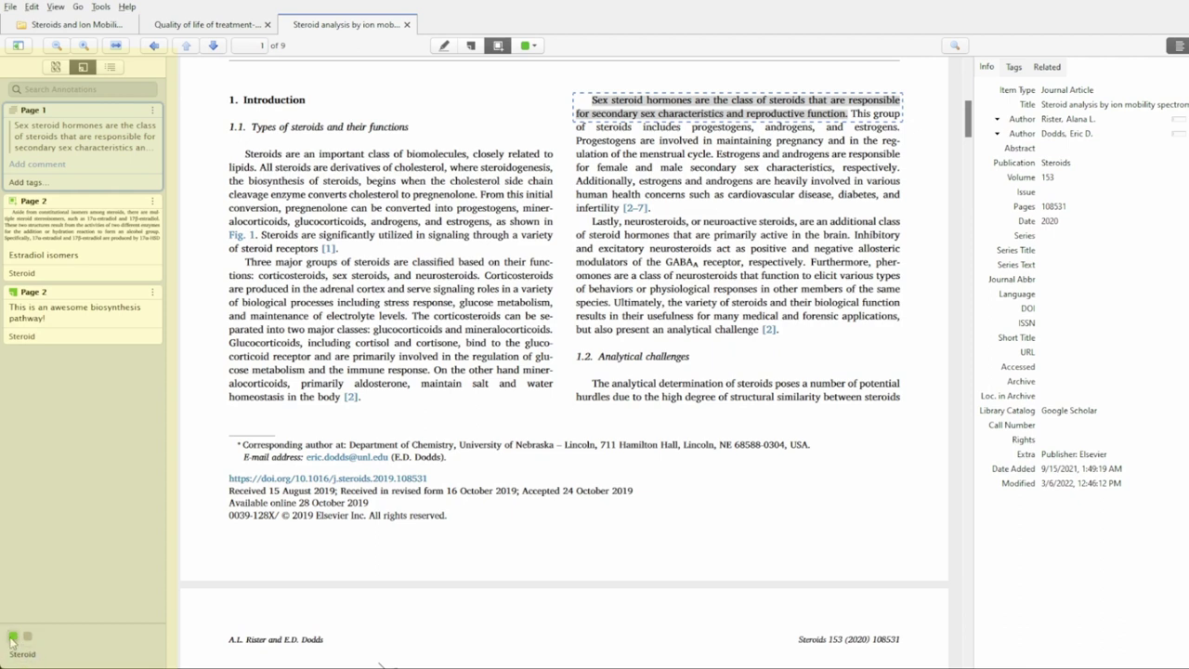
Filter the annotation list by the green color, clear that filter, and filter it by the tag "Steroid".
left_click(12, 637)
left_click(13, 637)
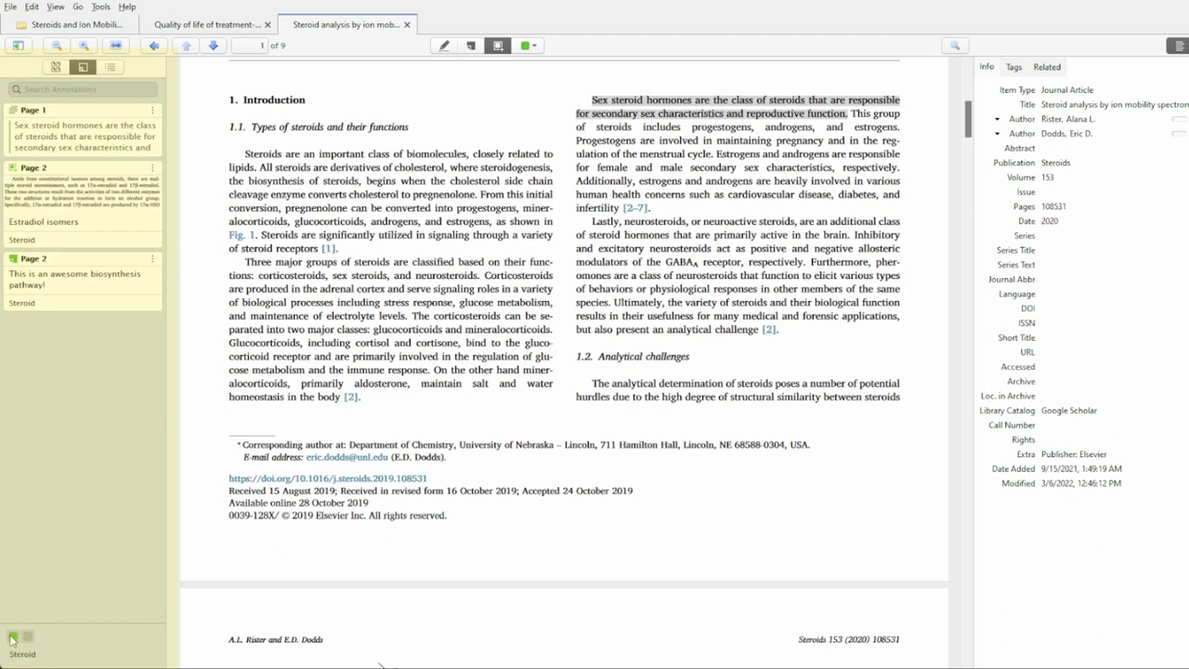
left_click(13, 639)
left_click(23, 657)
left_click(21, 656)
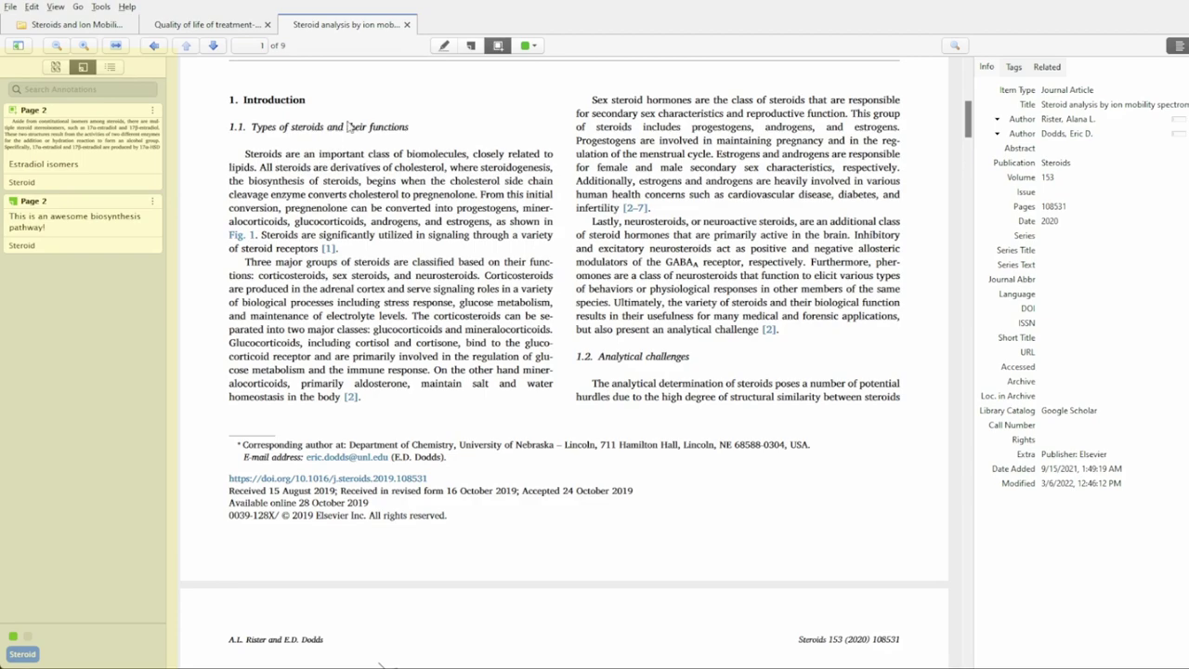
Close the steroid article's PDF and create a note from its annotations under "Steroid analysis by ion mobility spectrometry".
left_click(407, 25)
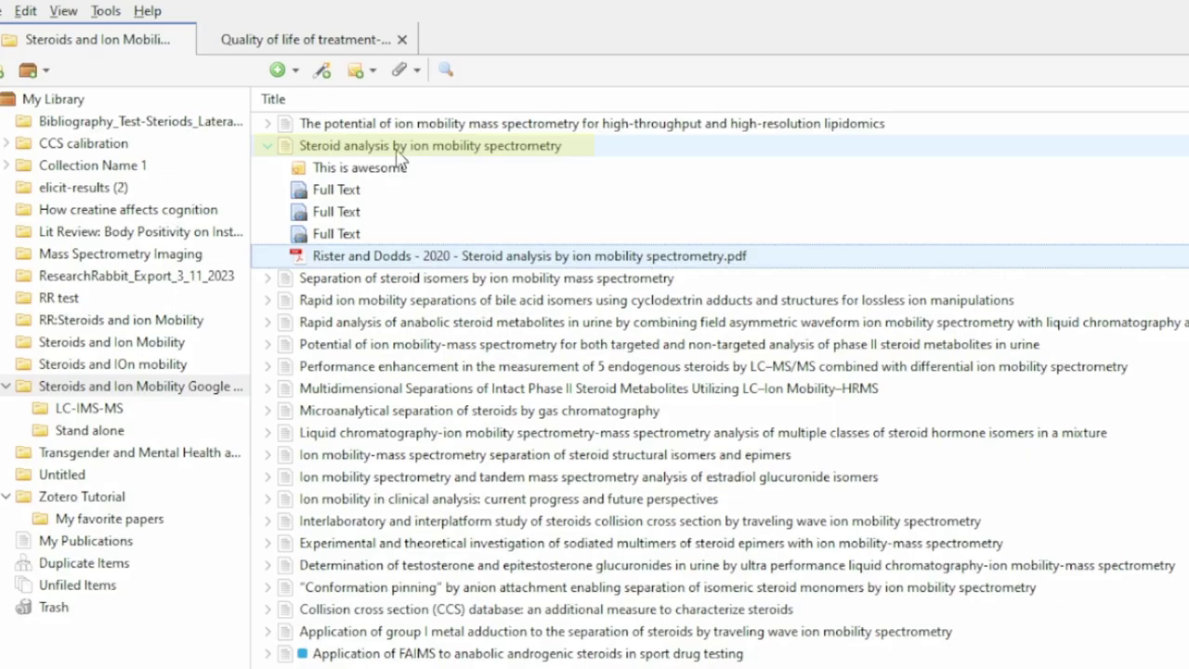
left_click(248, 93)
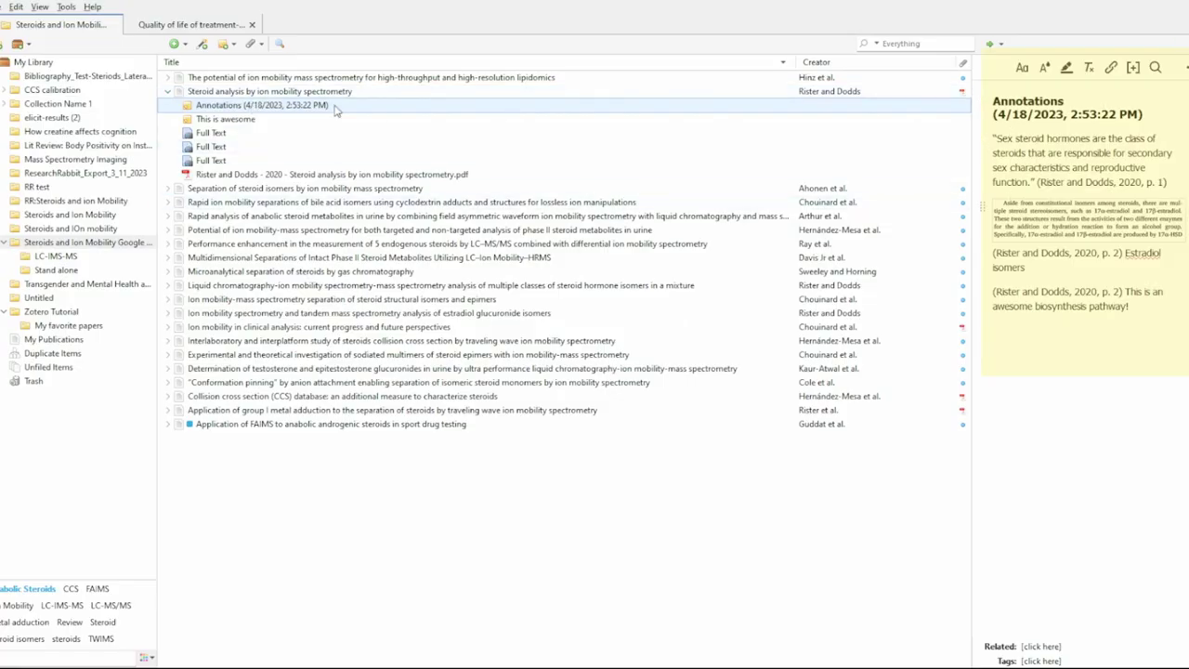
Examine the annotations note: the quoted highlight, the area image, the page citations and the two comments.
left_click_drag(999, 138, 1029, 182)
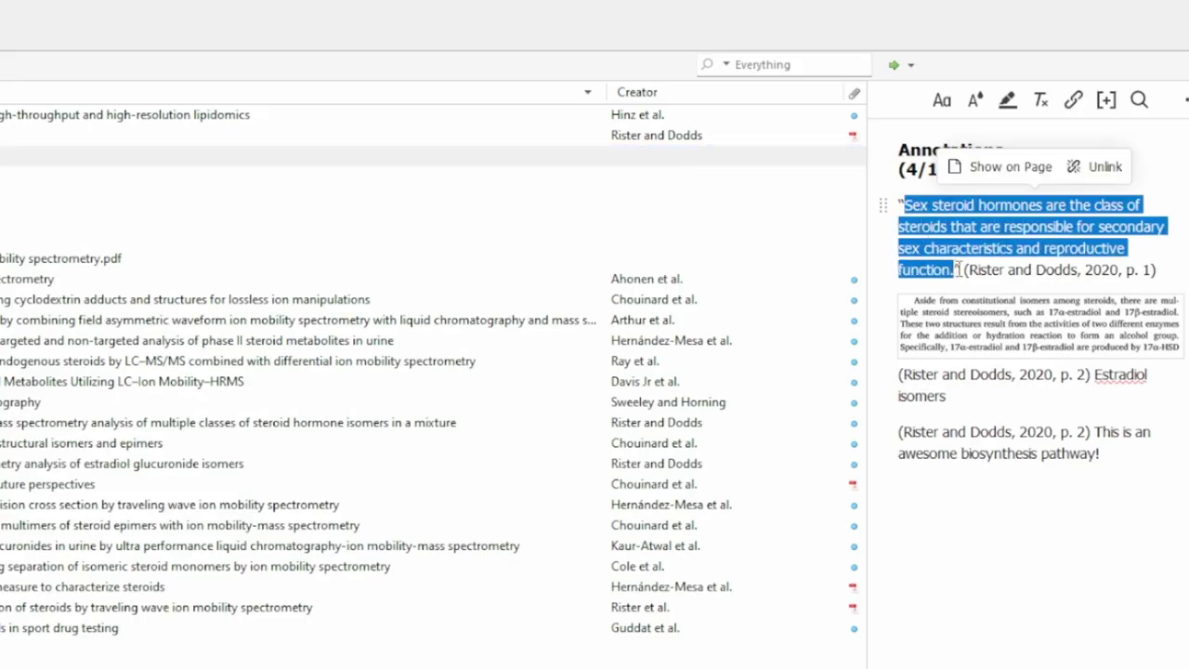
left_click(1024, 273)
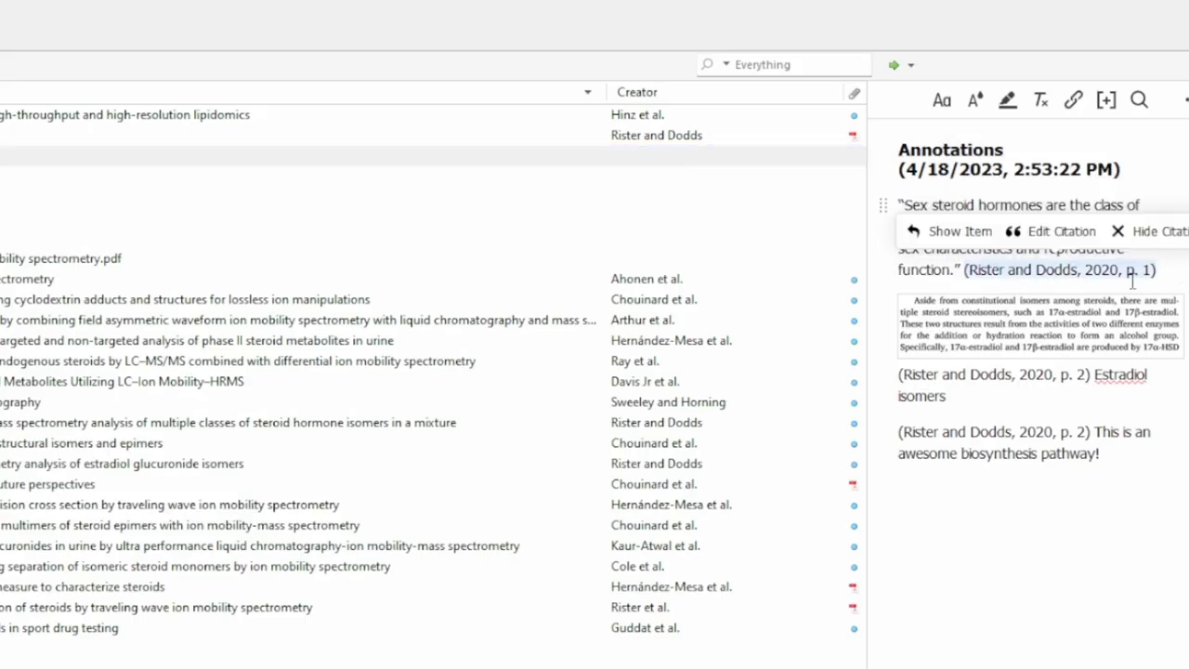
left_click(941, 314)
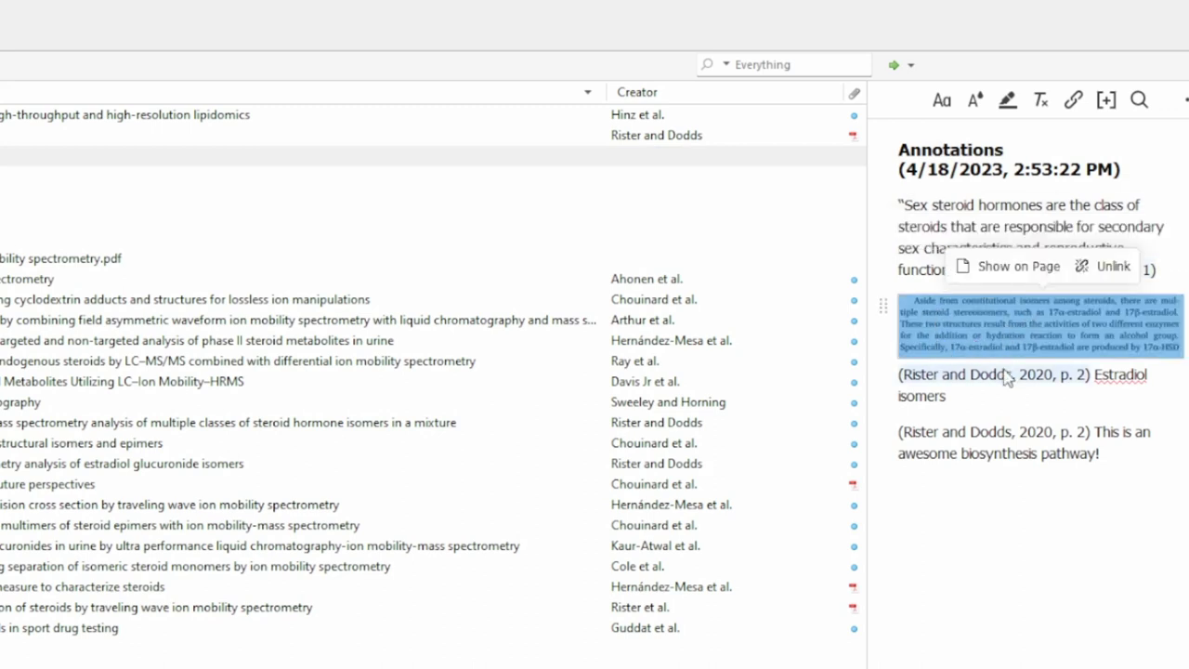
left_click(1108, 379)
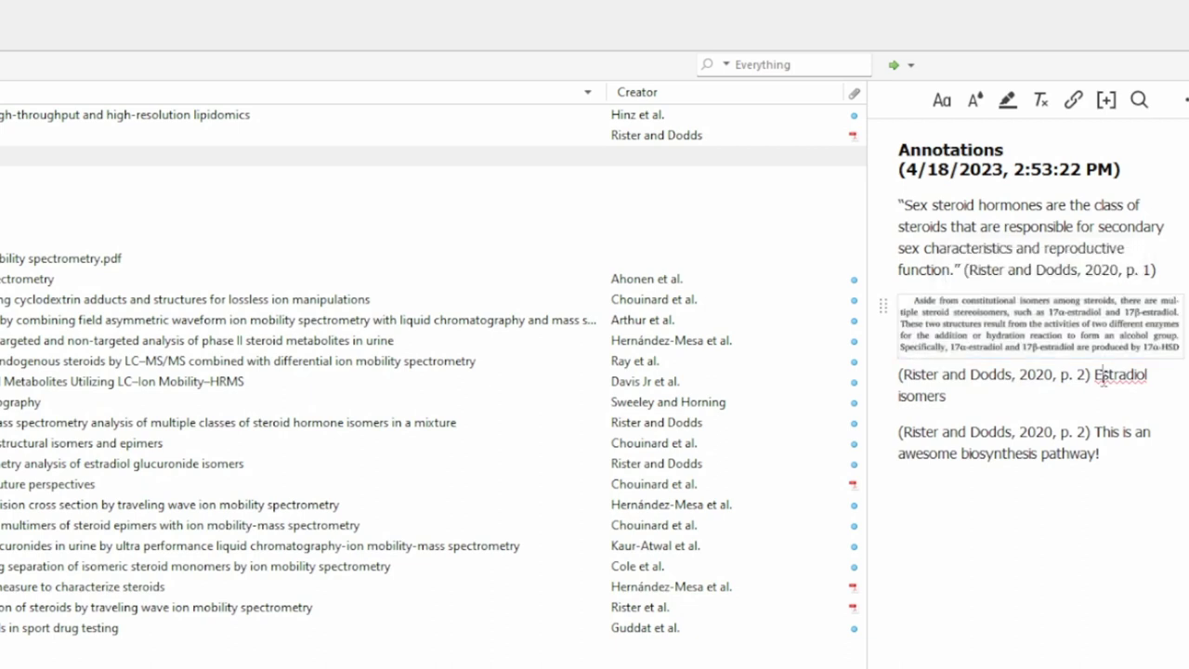
left_click_drag(1108, 379, 967, 398)
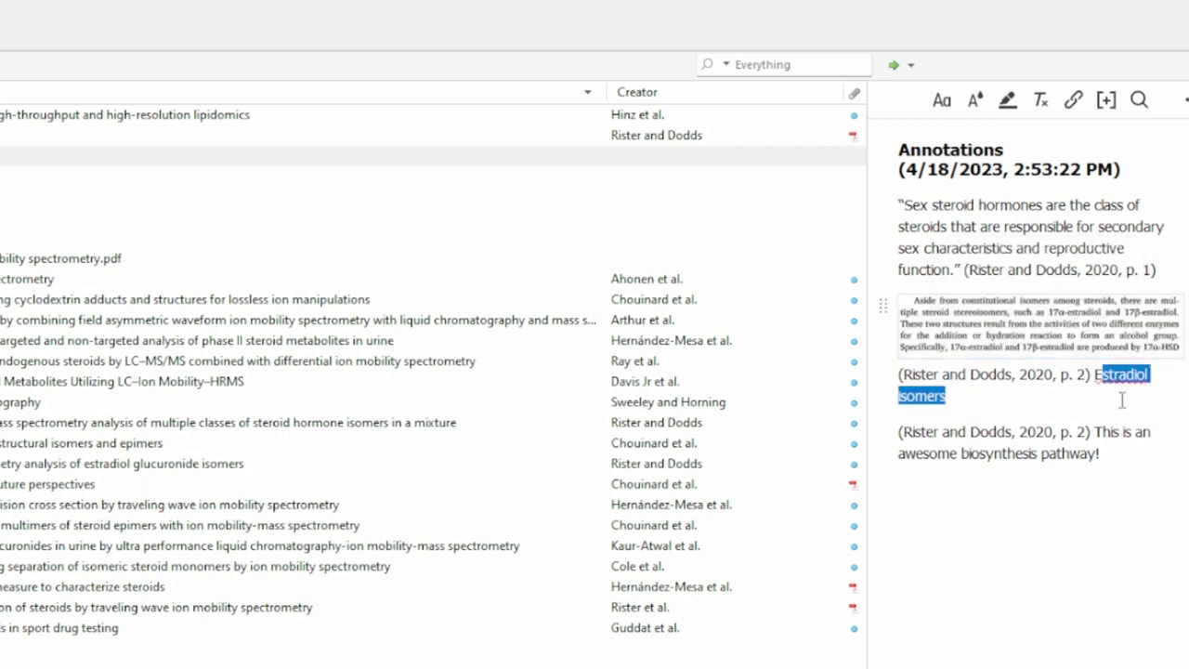
left_click(943, 381)
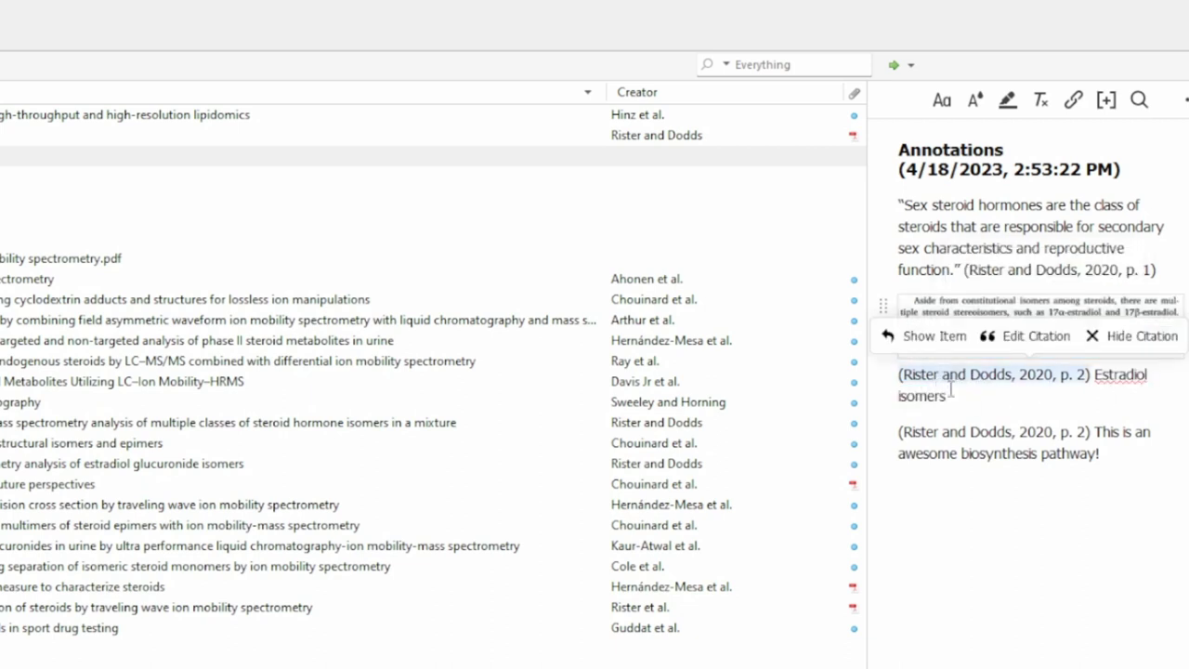
left_click(955, 437)
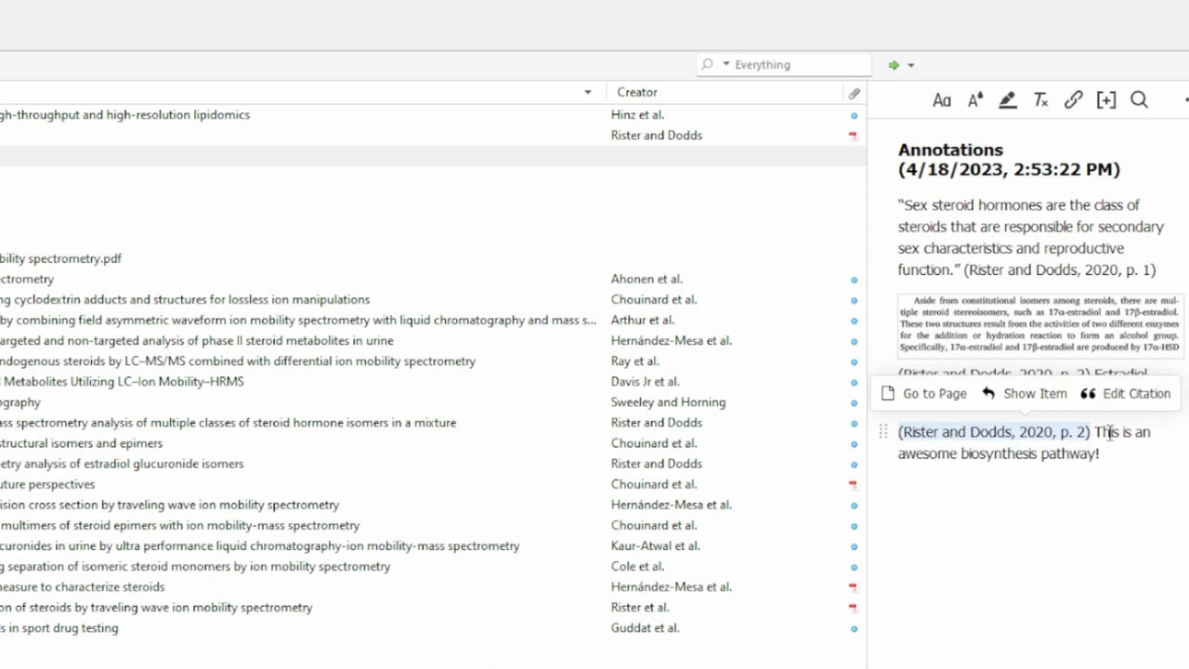
left_click_drag(1104, 432, 1135, 455)
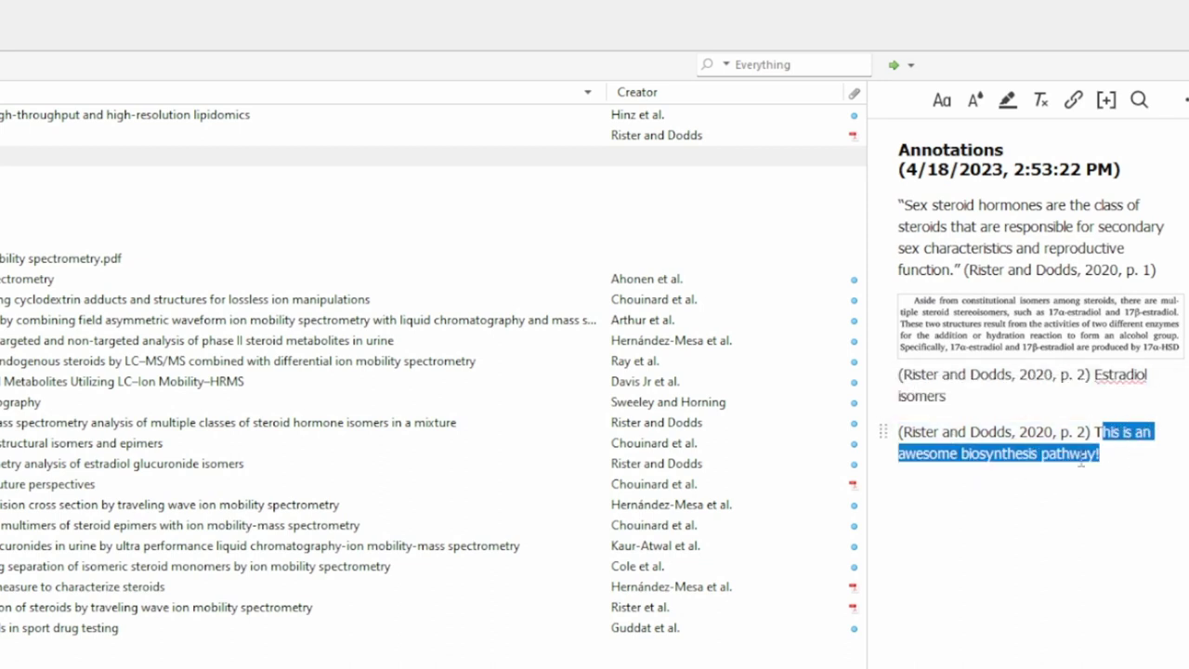
Search the collection for "Estradiol isomers" in all fields and clear the search.
left_click(1059, 558)
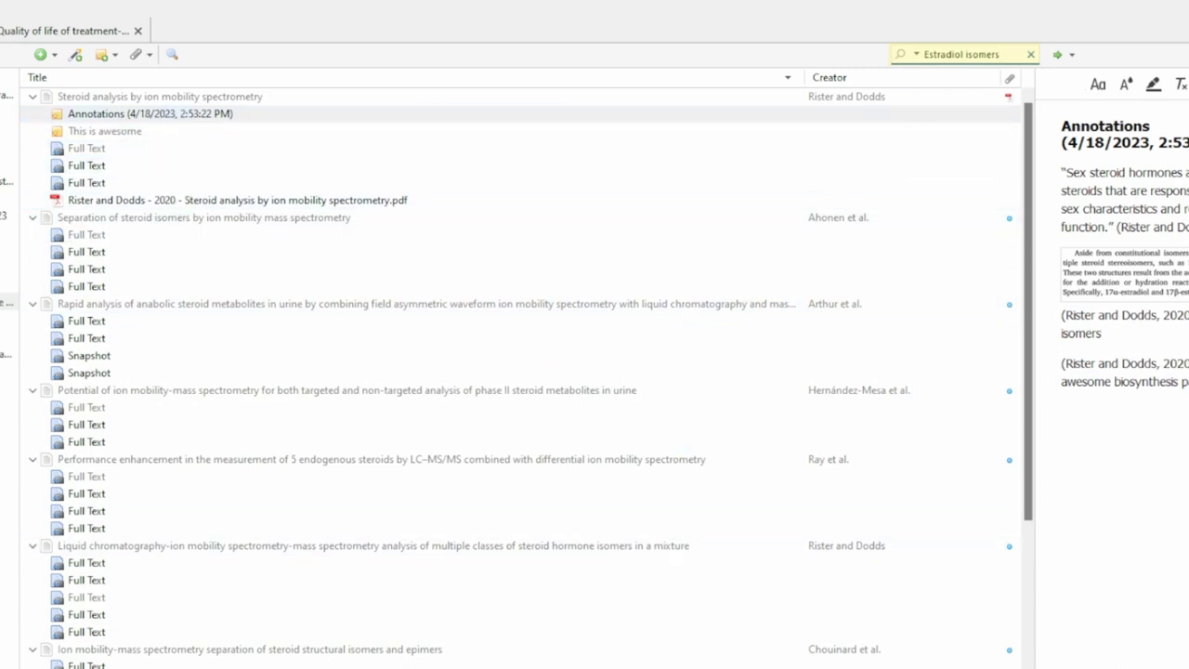
left_click(1031, 55)
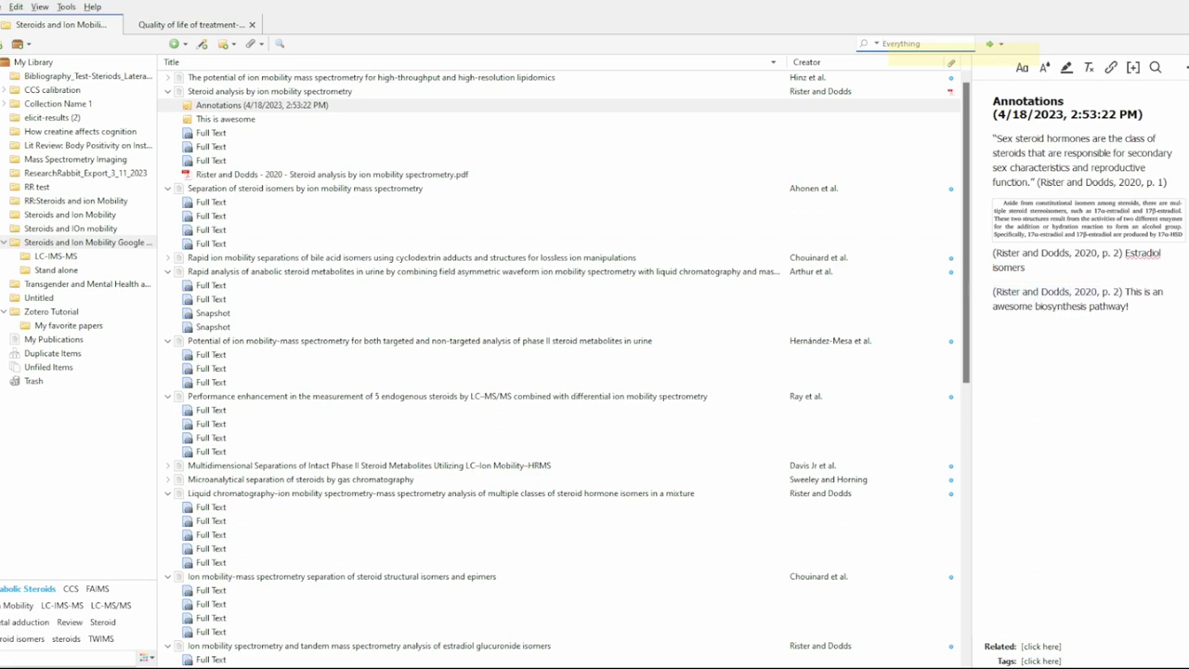
Show the annotation colors in the annotations note.
left_click(1188, 67)
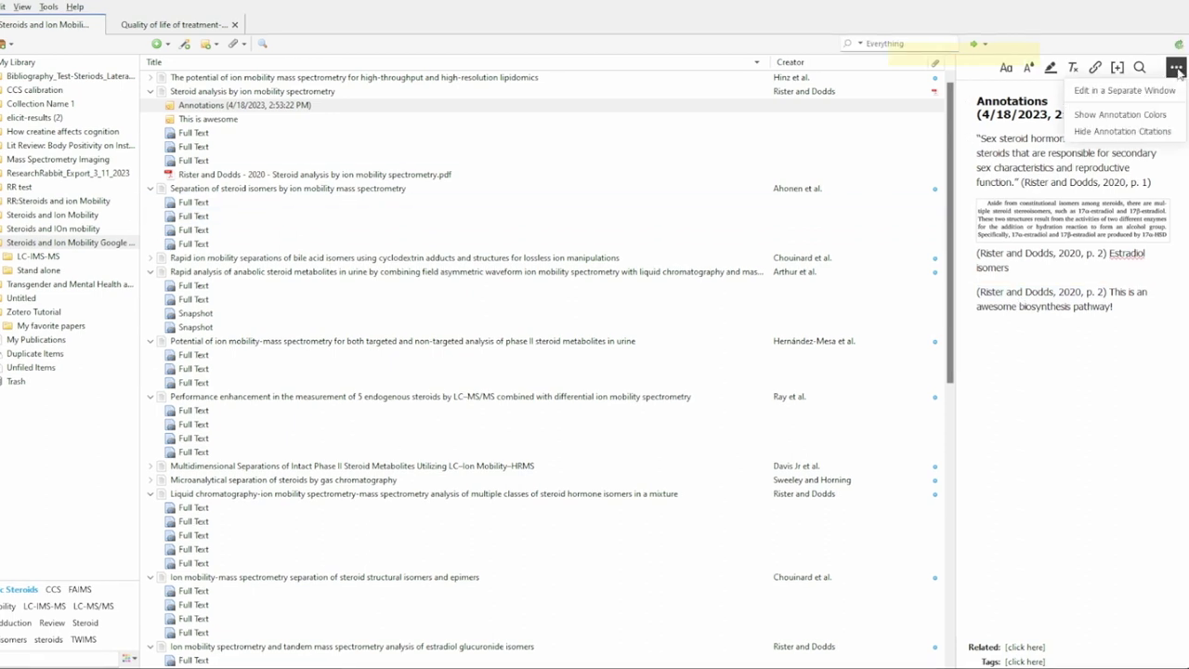
left_click(1085, 115)
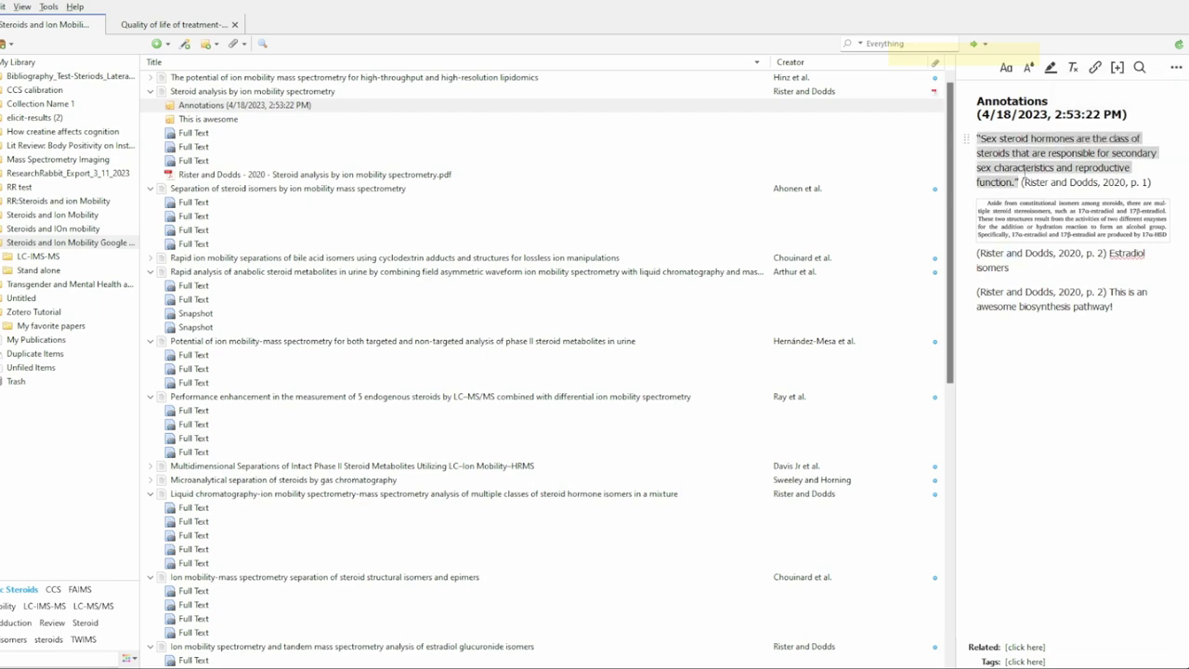
left_click(1176, 68)
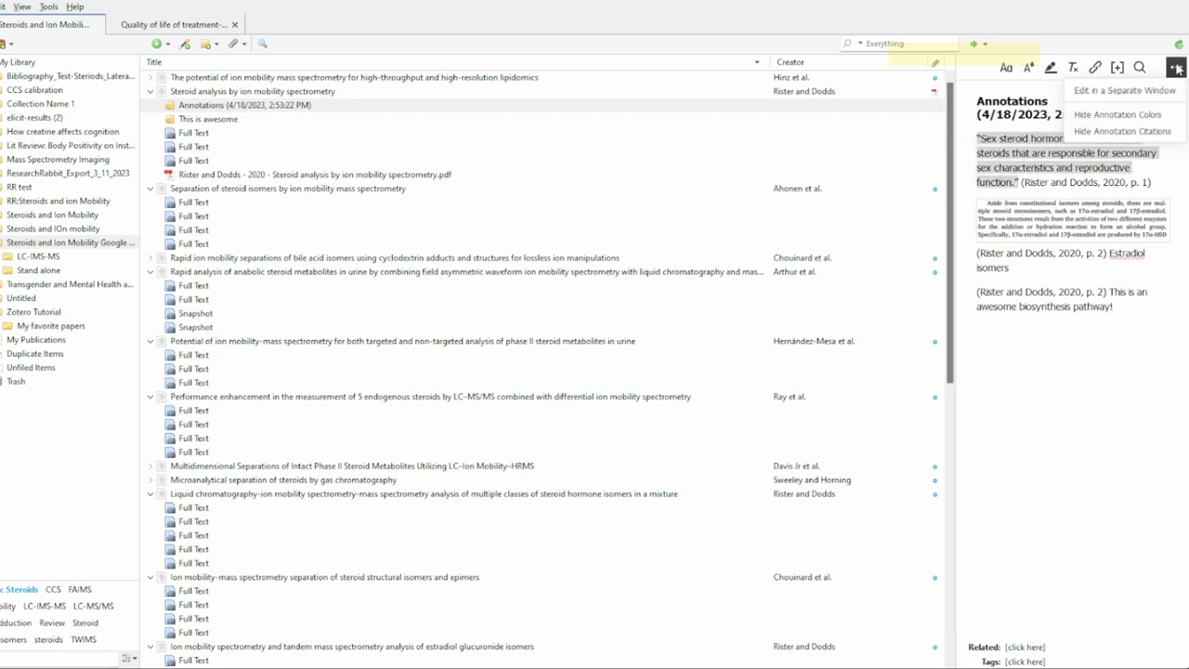
left_click(1176, 68)
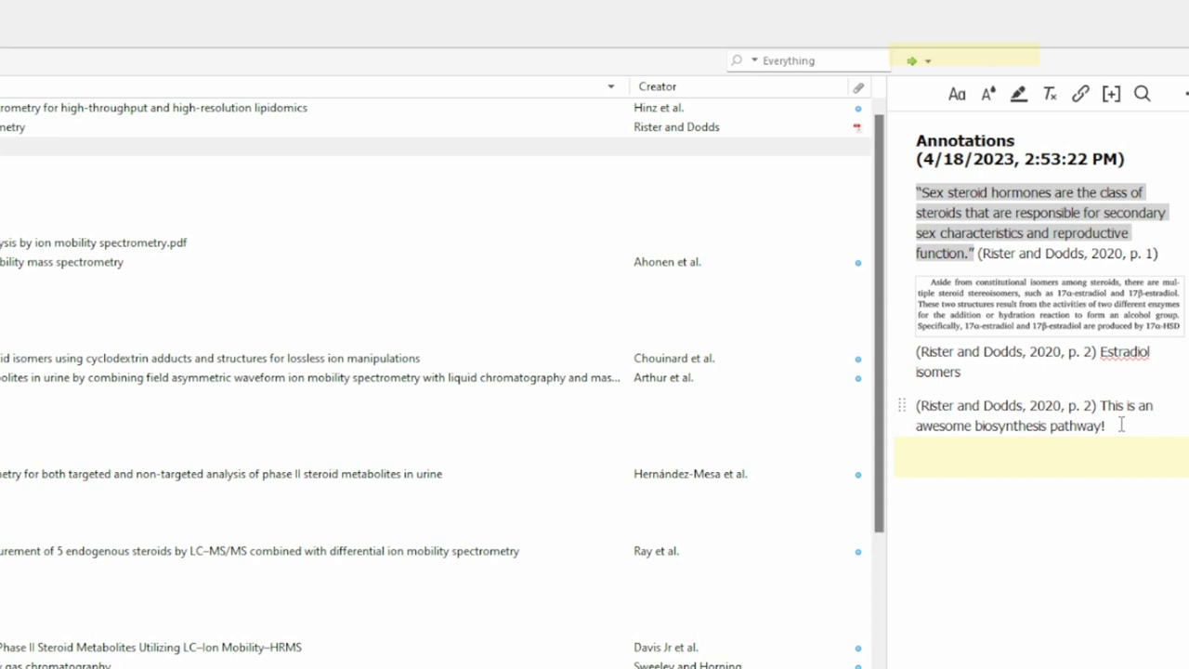
Add the line "These are great annotations!" below the last comment in the annotations note.
type("These are great annot")
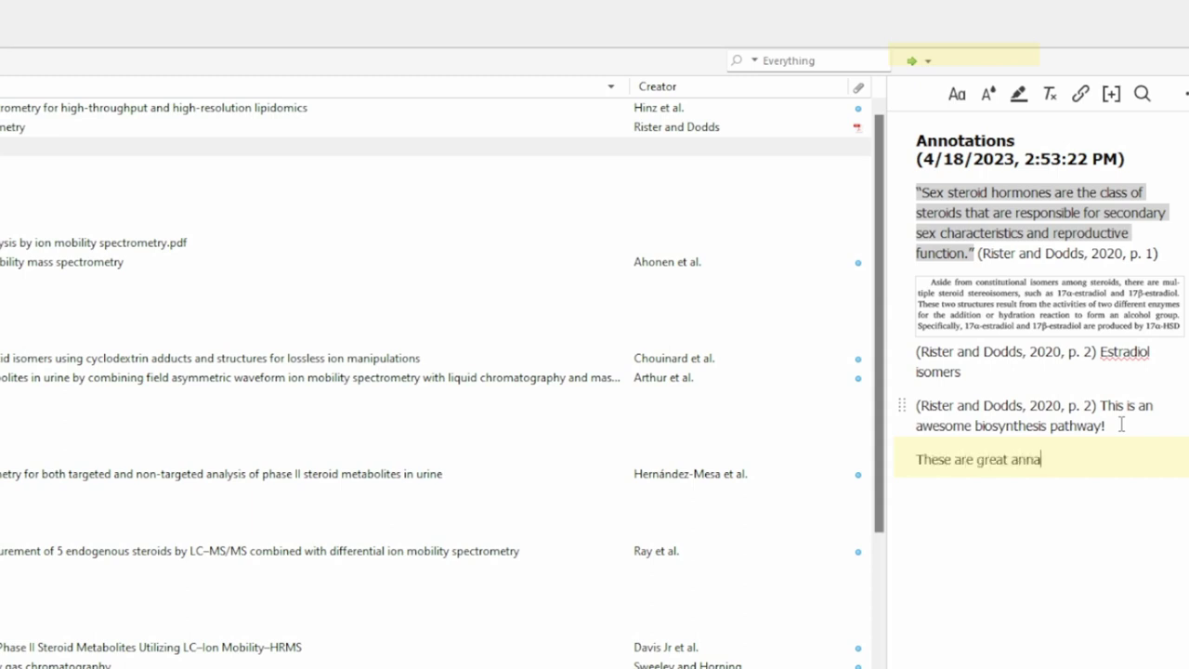
key("BackSpace")
key("BackSpace")
type("otations!")
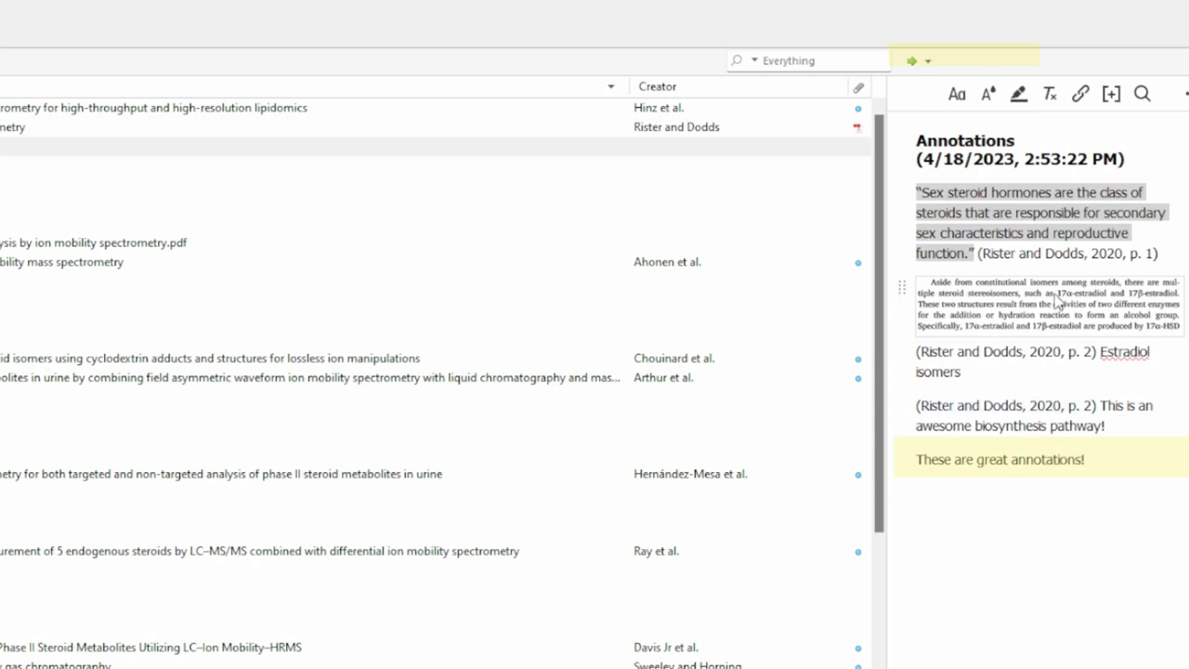